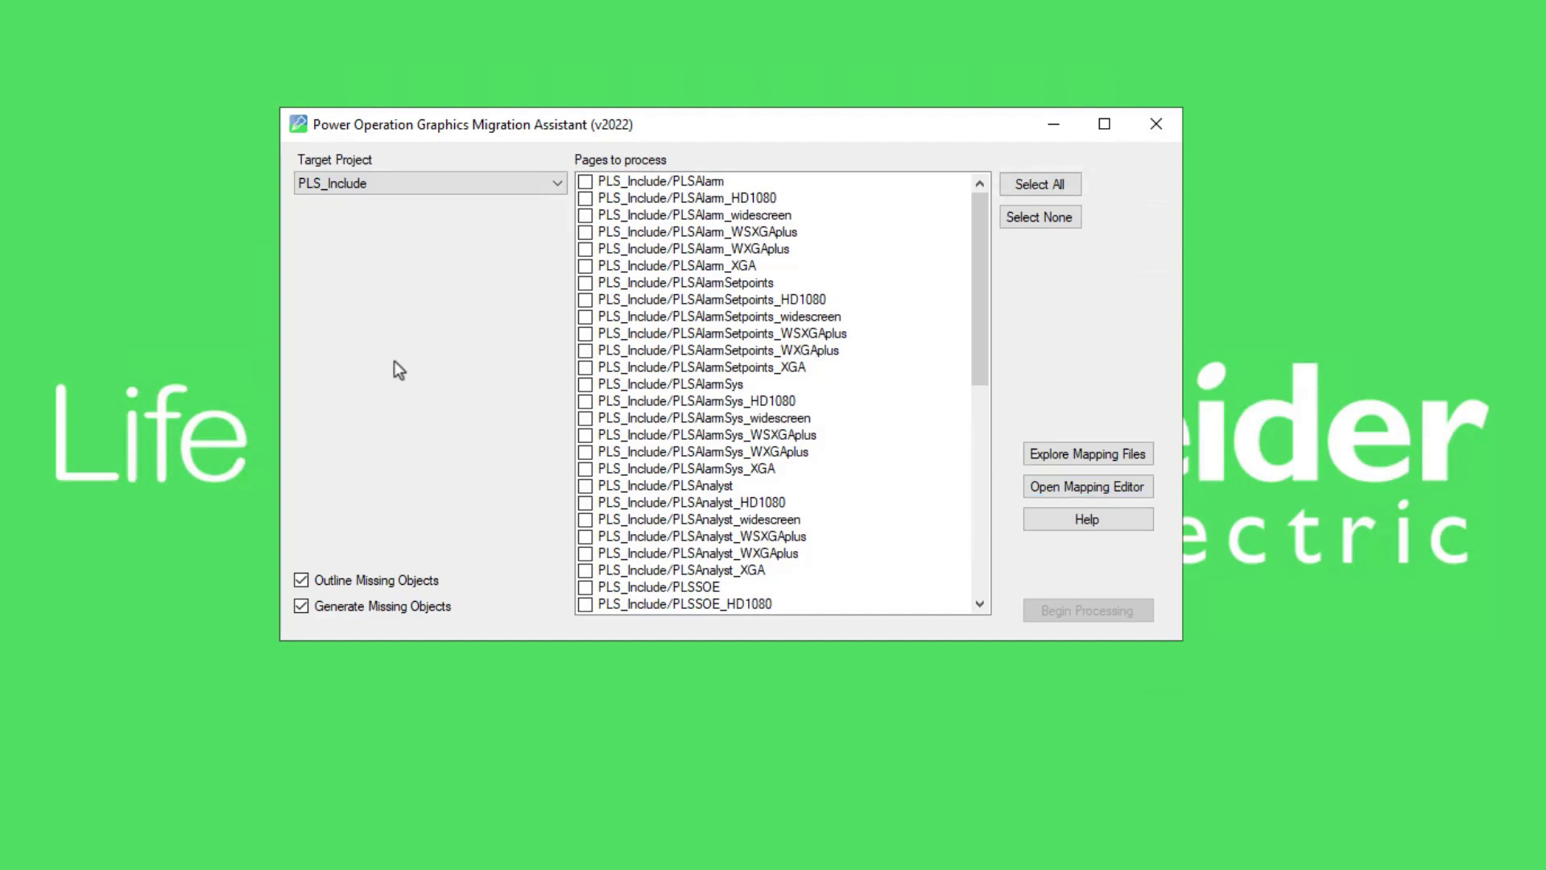
Keep PLS_Include as the target project and select the Genie x6 → Breaker.PSO_IEC_High_Voltage_Feeder_with_Earth mapping.
left_click(503, 182)
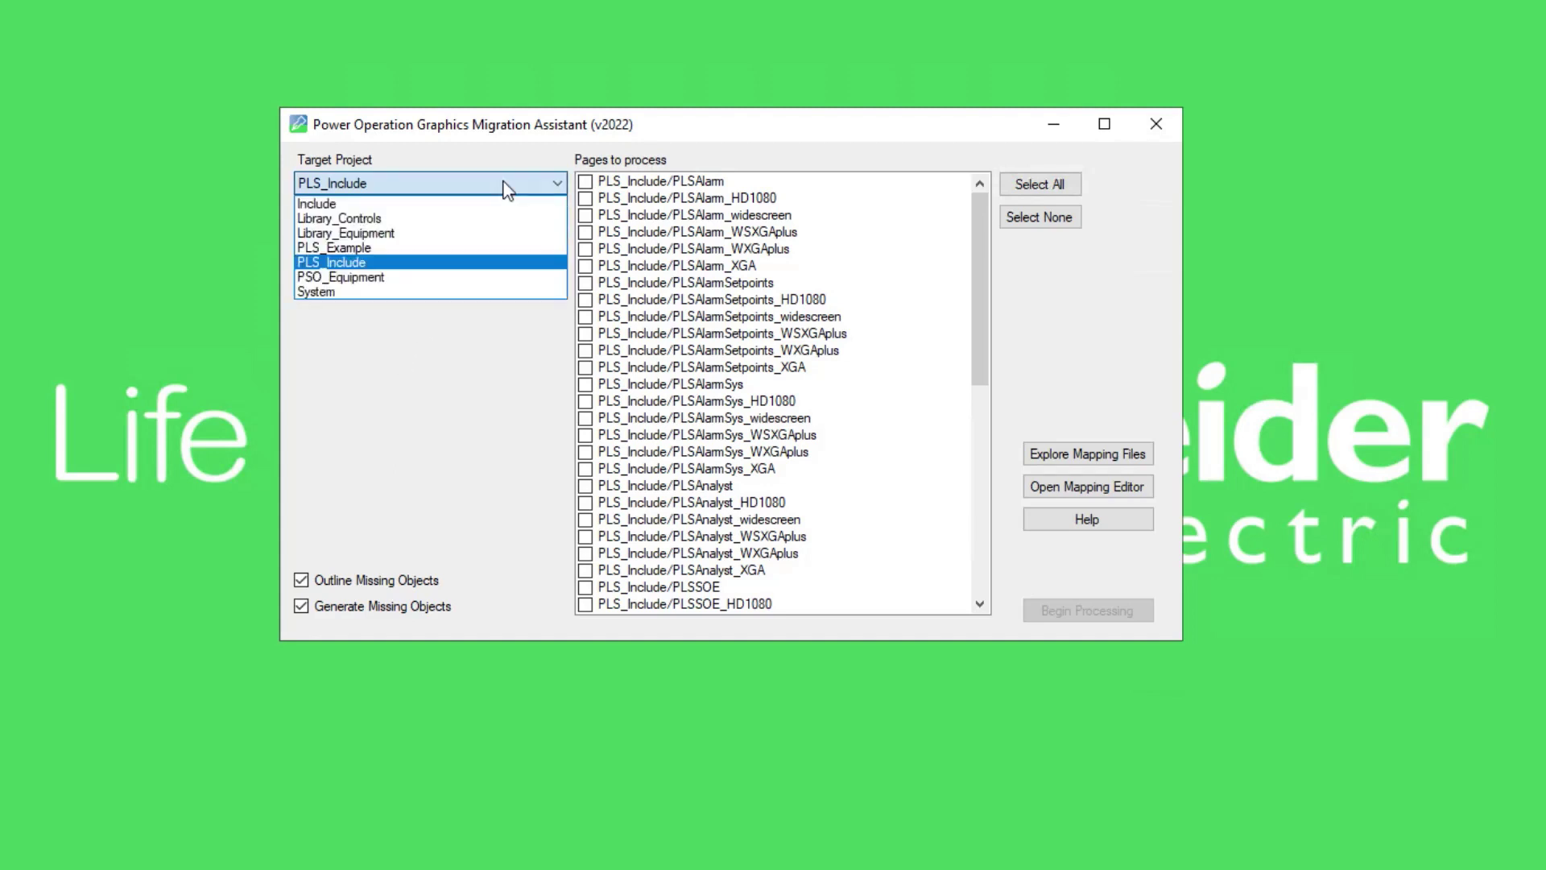
left_click(452, 268)
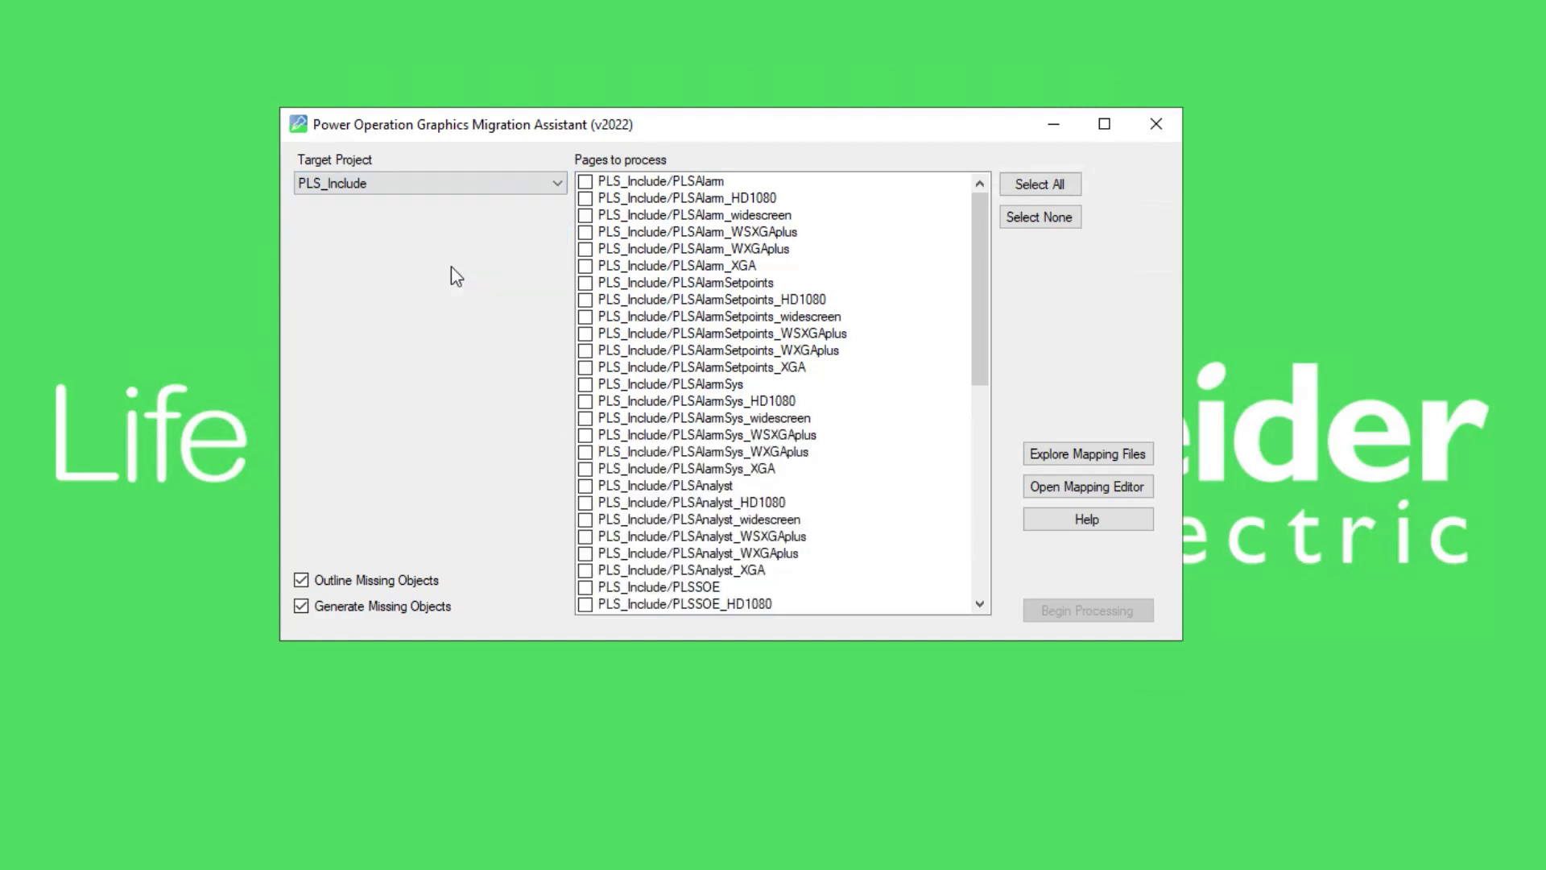
left_click(1128, 488)
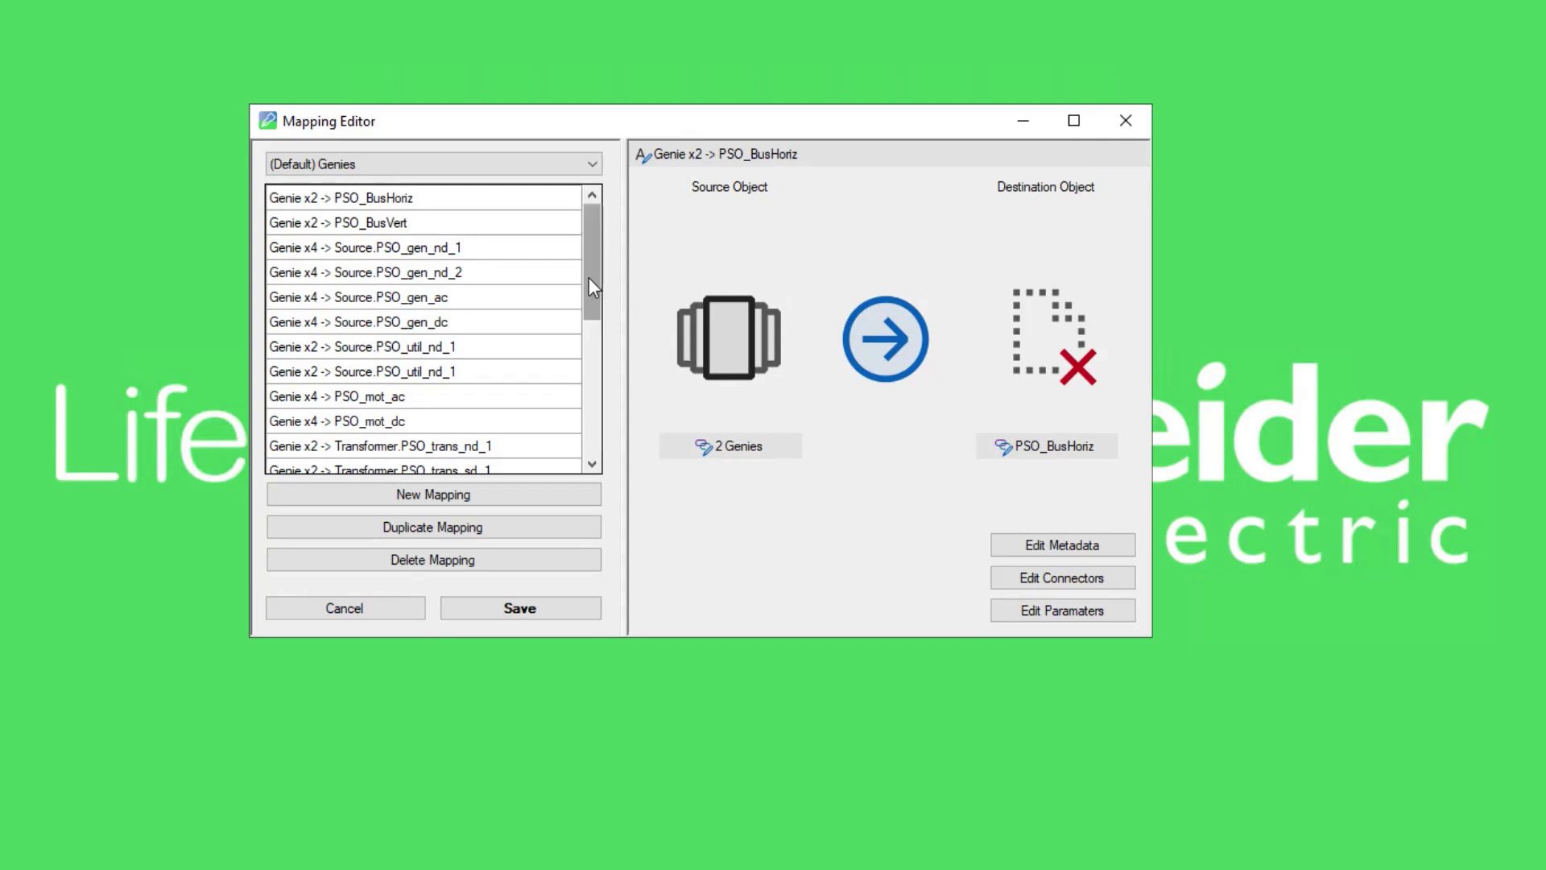
left_click_drag(589, 279, 607, 429)
left_click(516, 447)
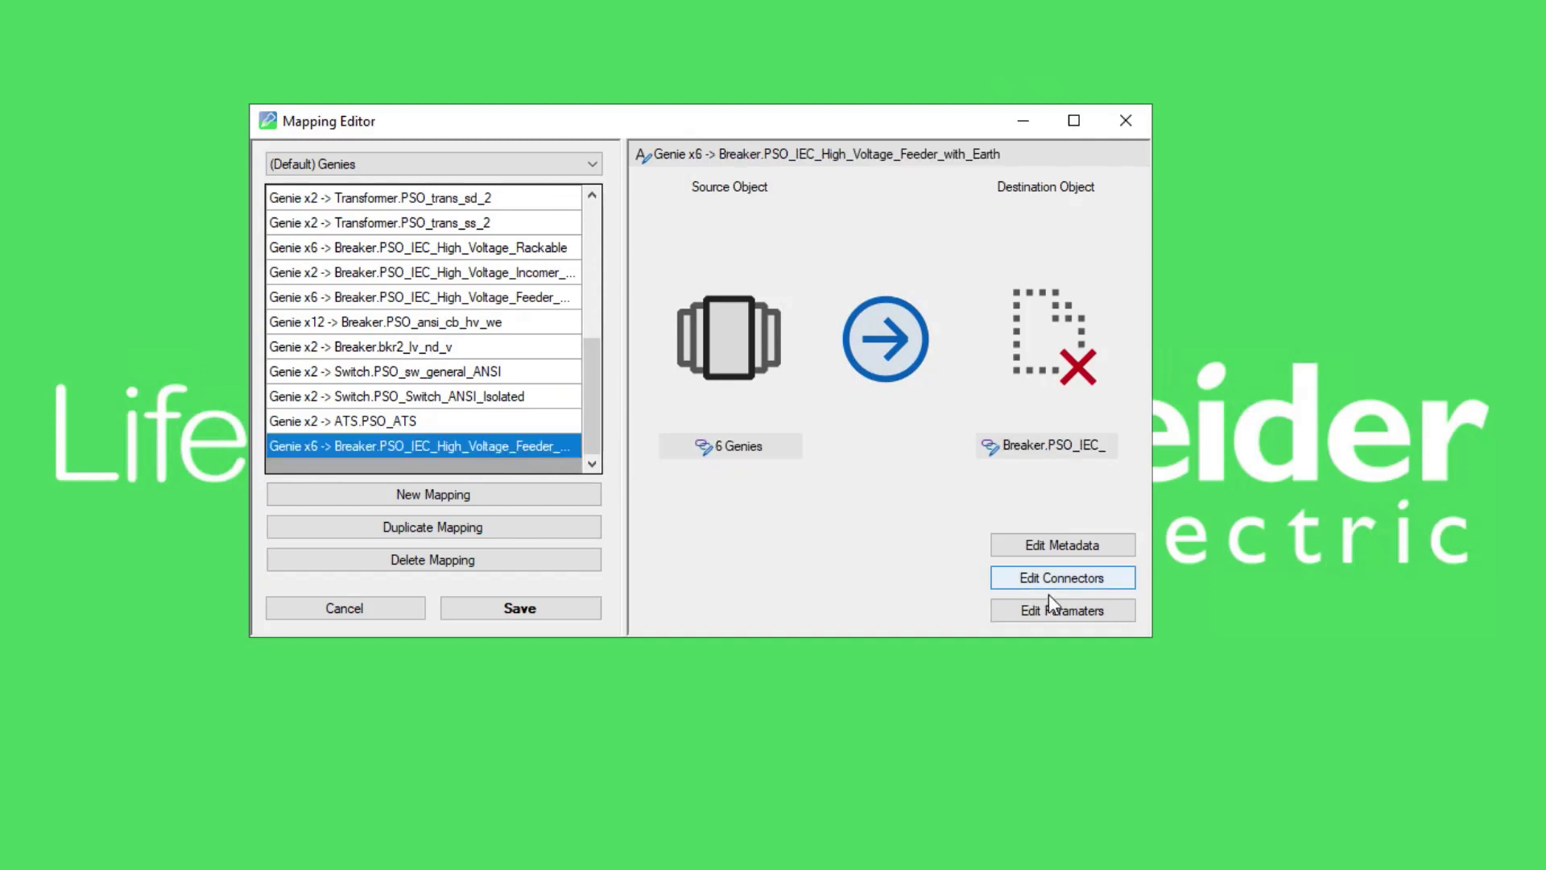
Add a parameter mapping from equip to Name.
left_click(1079, 612)
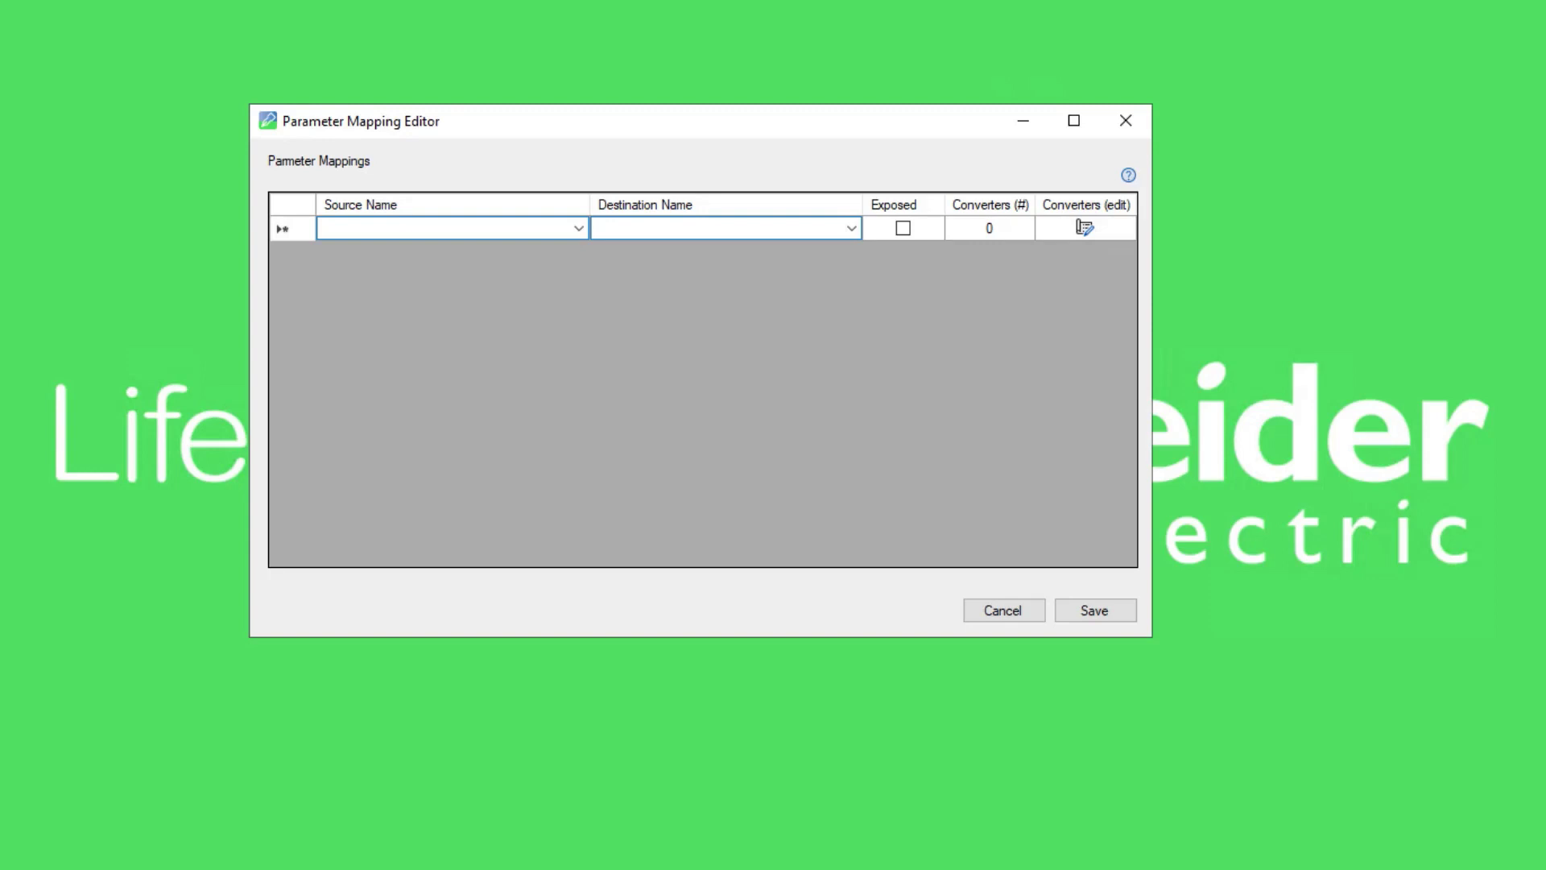
left_click(578, 228)
left_click(534, 312)
left_click(842, 236)
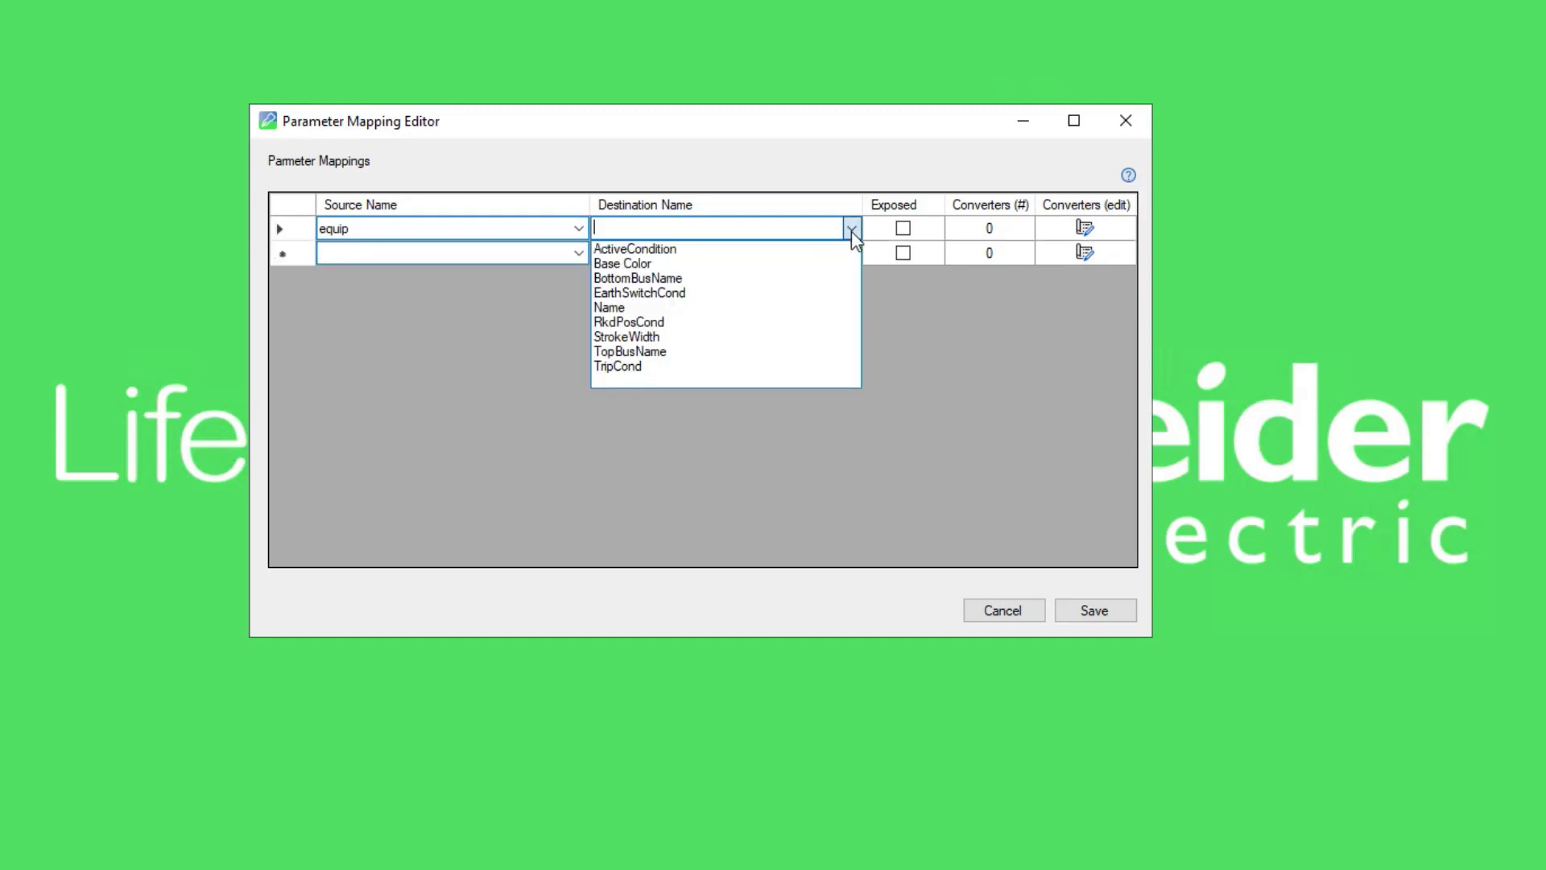
left_click(704, 313)
Map SrcBusbarNum to TopBusName and DestBusbarNum to BottomBusName, both exposed.
left_click(577, 253)
left_click(483, 376)
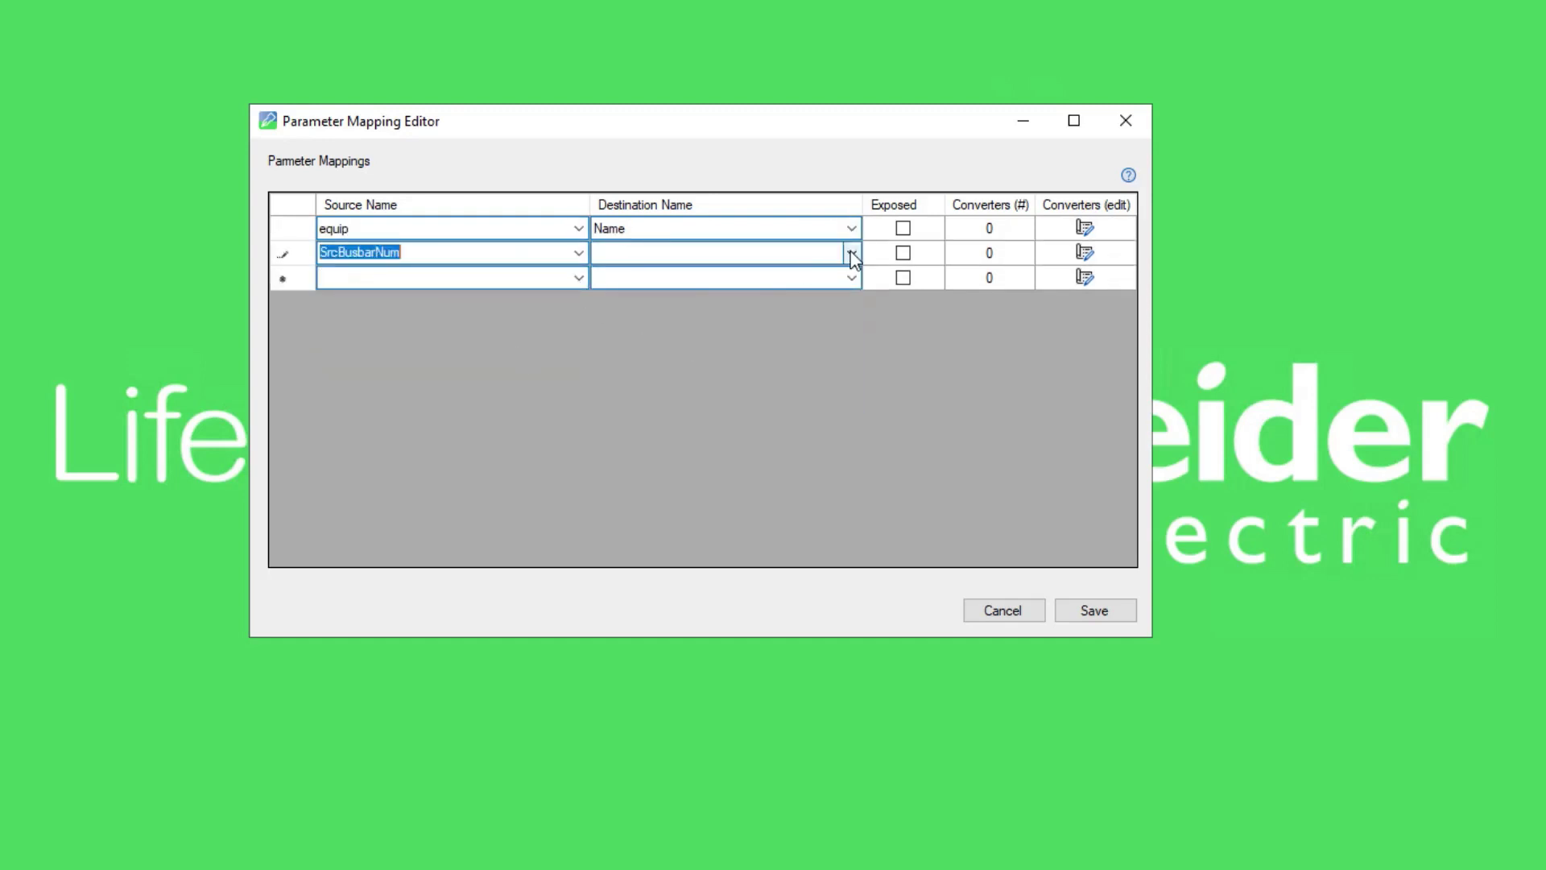
left_click(850, 253)
left_click(746, 381)
left_click(579, 278)
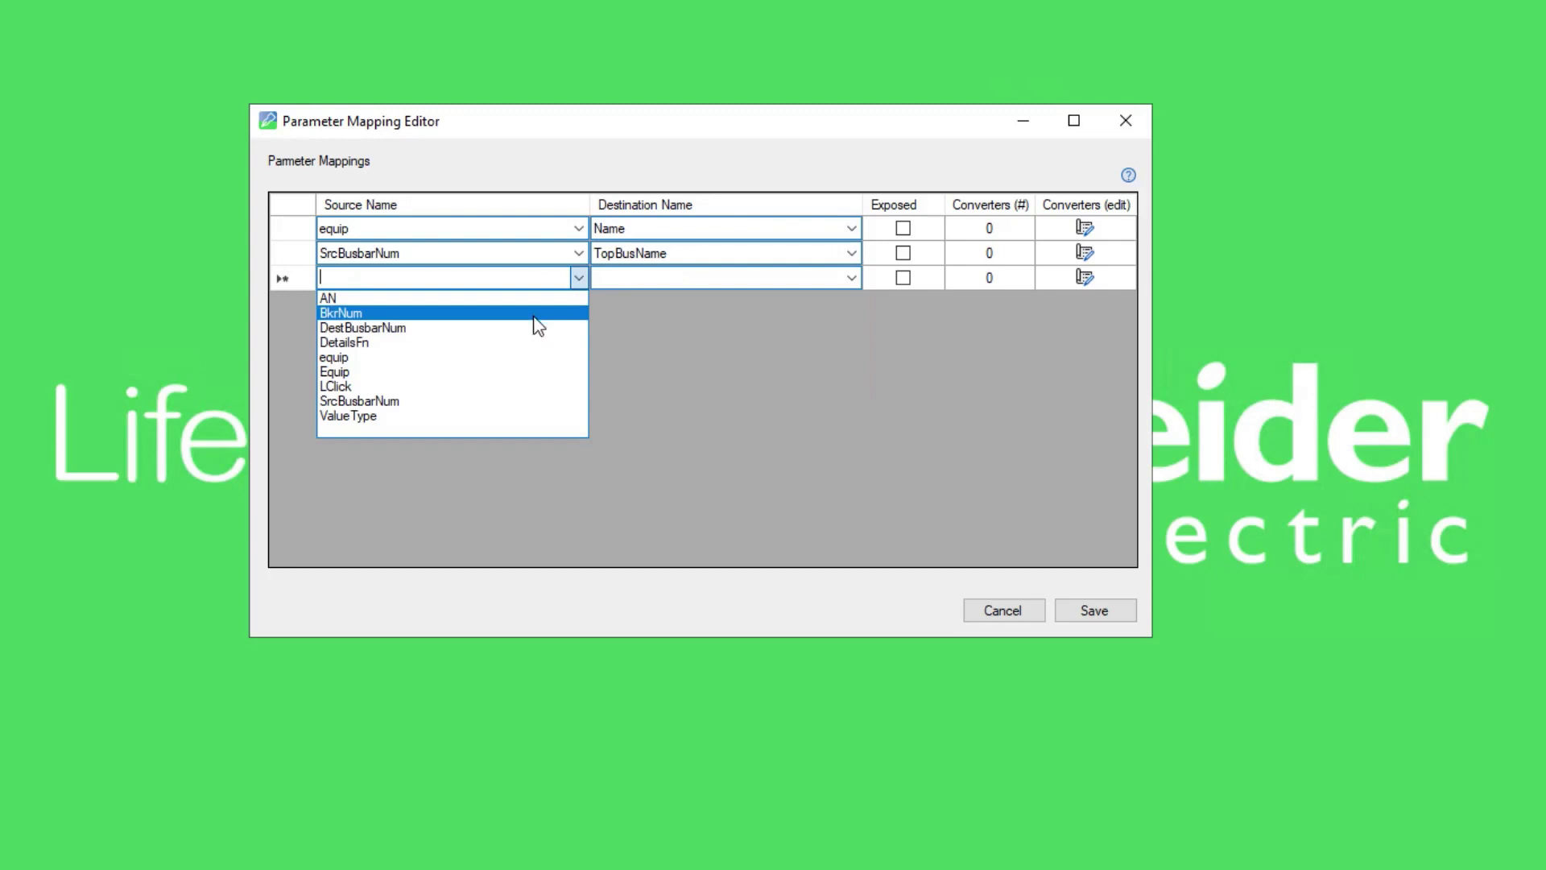
left_click(531, 328)
left_click(851, 278)
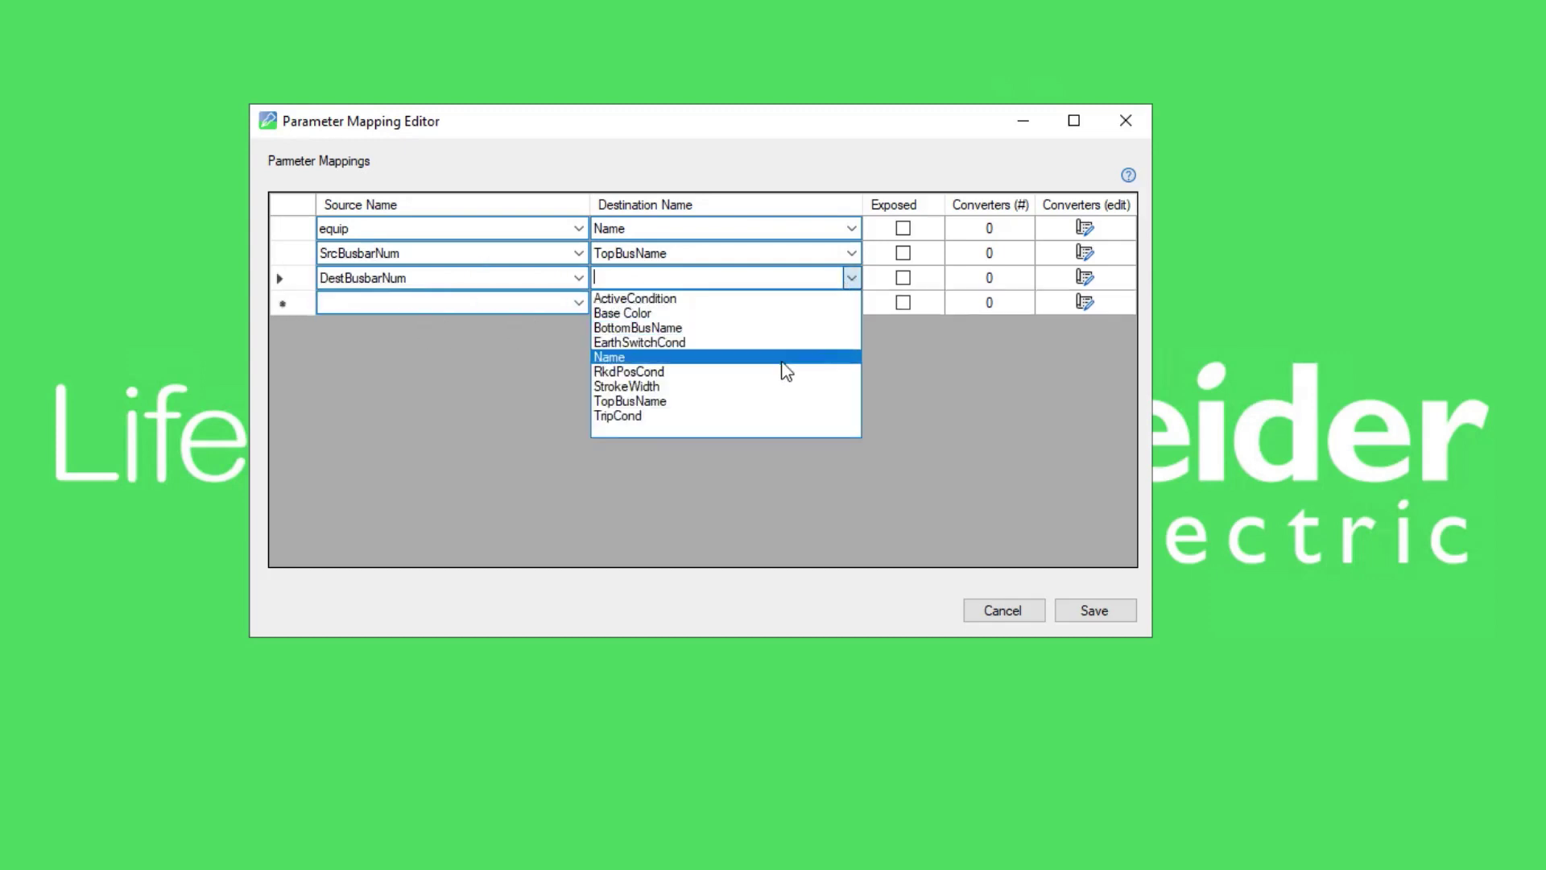
left_click(783, 328)
left_click(903, 253)
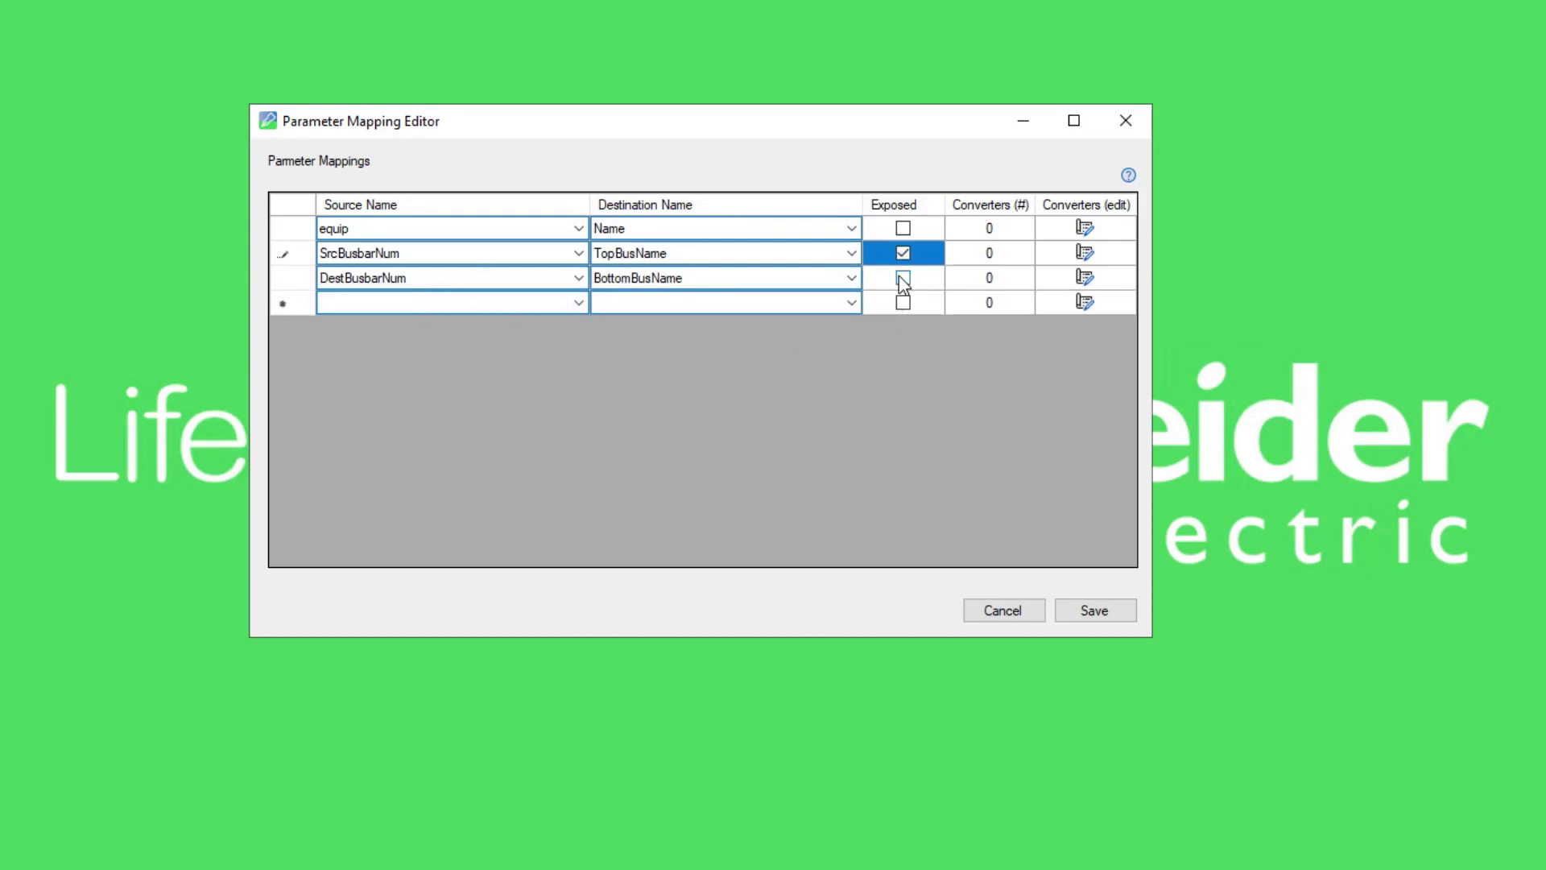
left_click(902, 279)
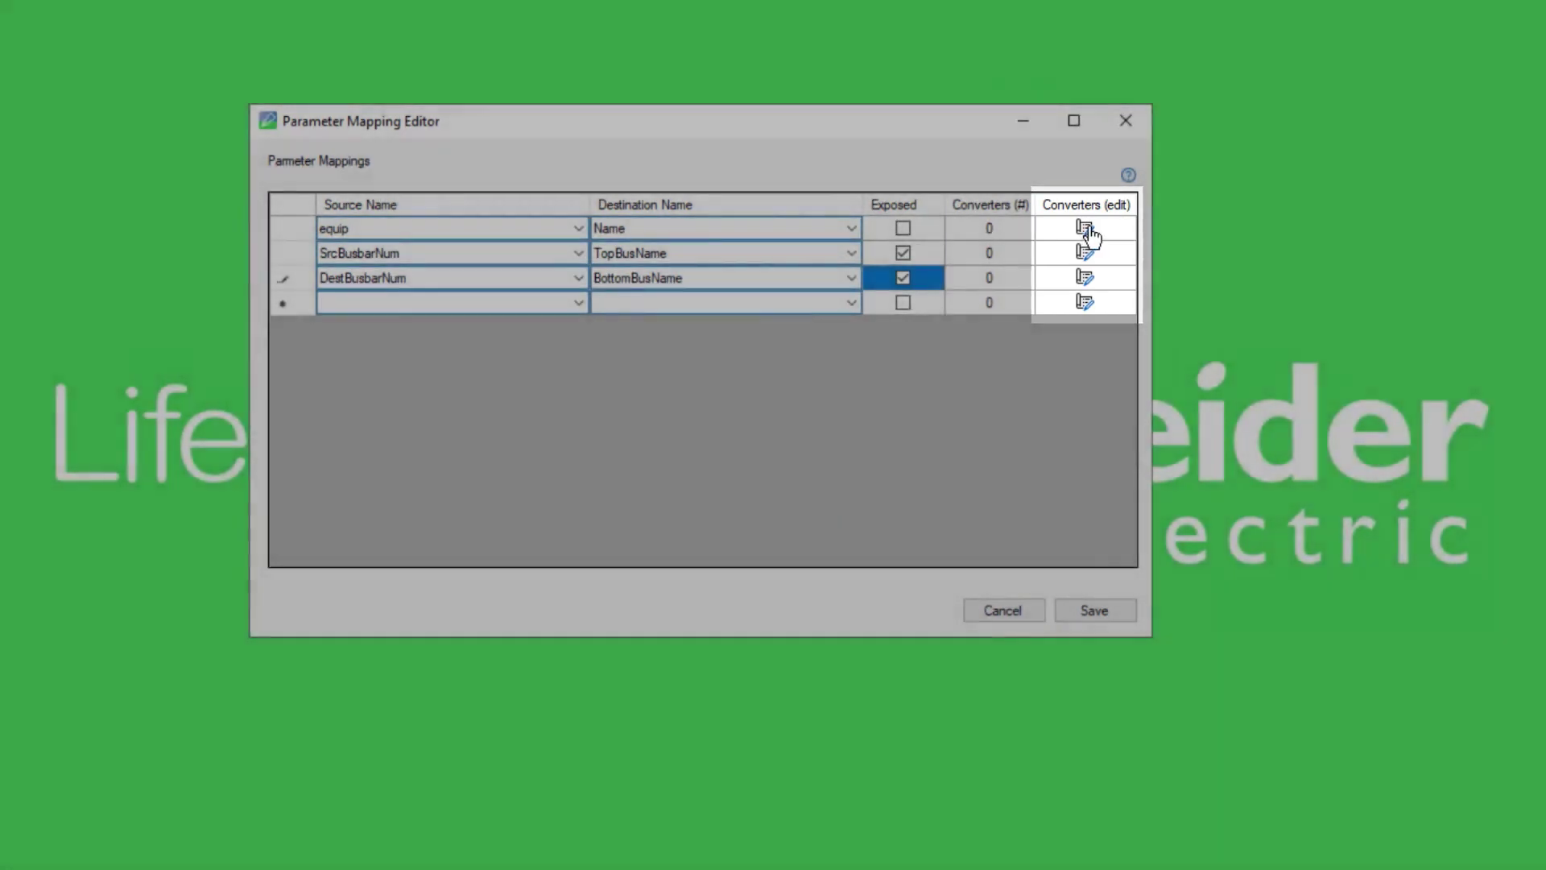
Open the Converter Editor for the equip → Name mapping.
left_click(1085, 228)
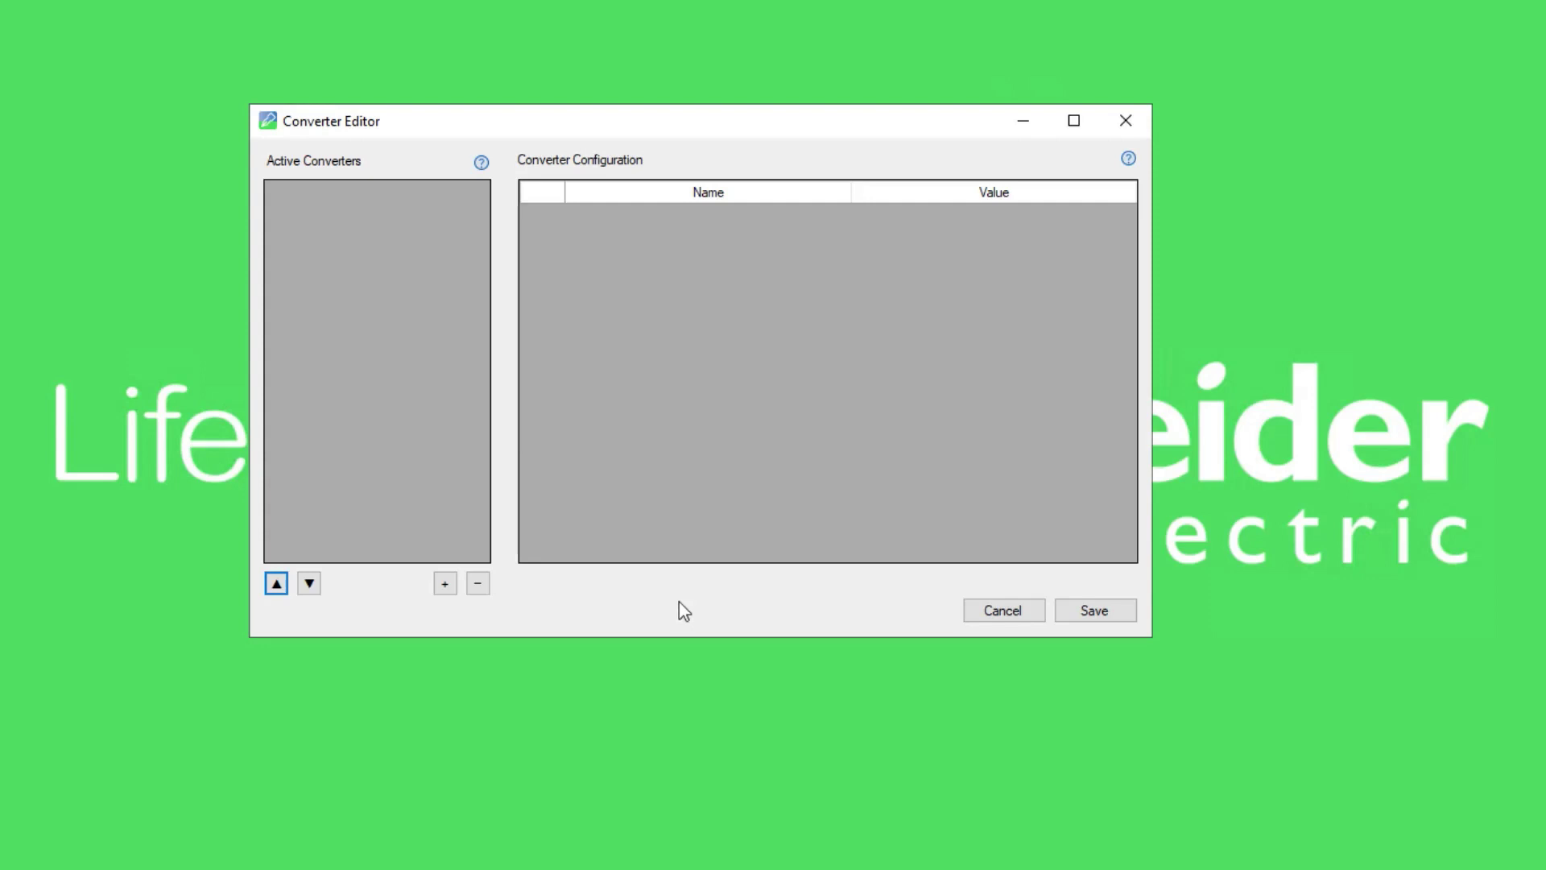
left_click(445, 584)
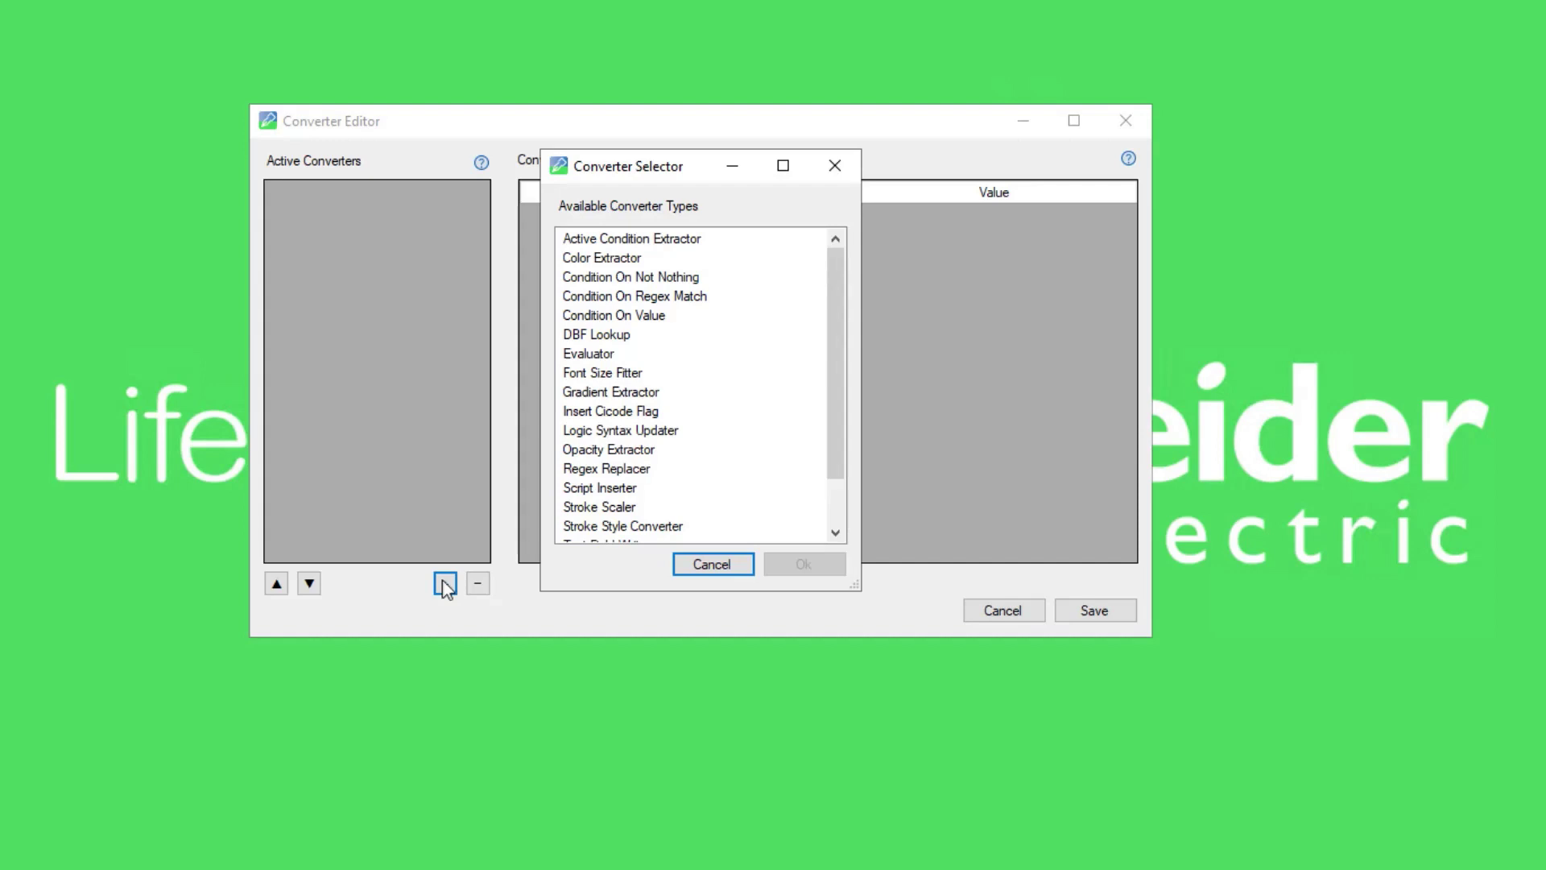
left_click_drag(839, 331, 844, 440)
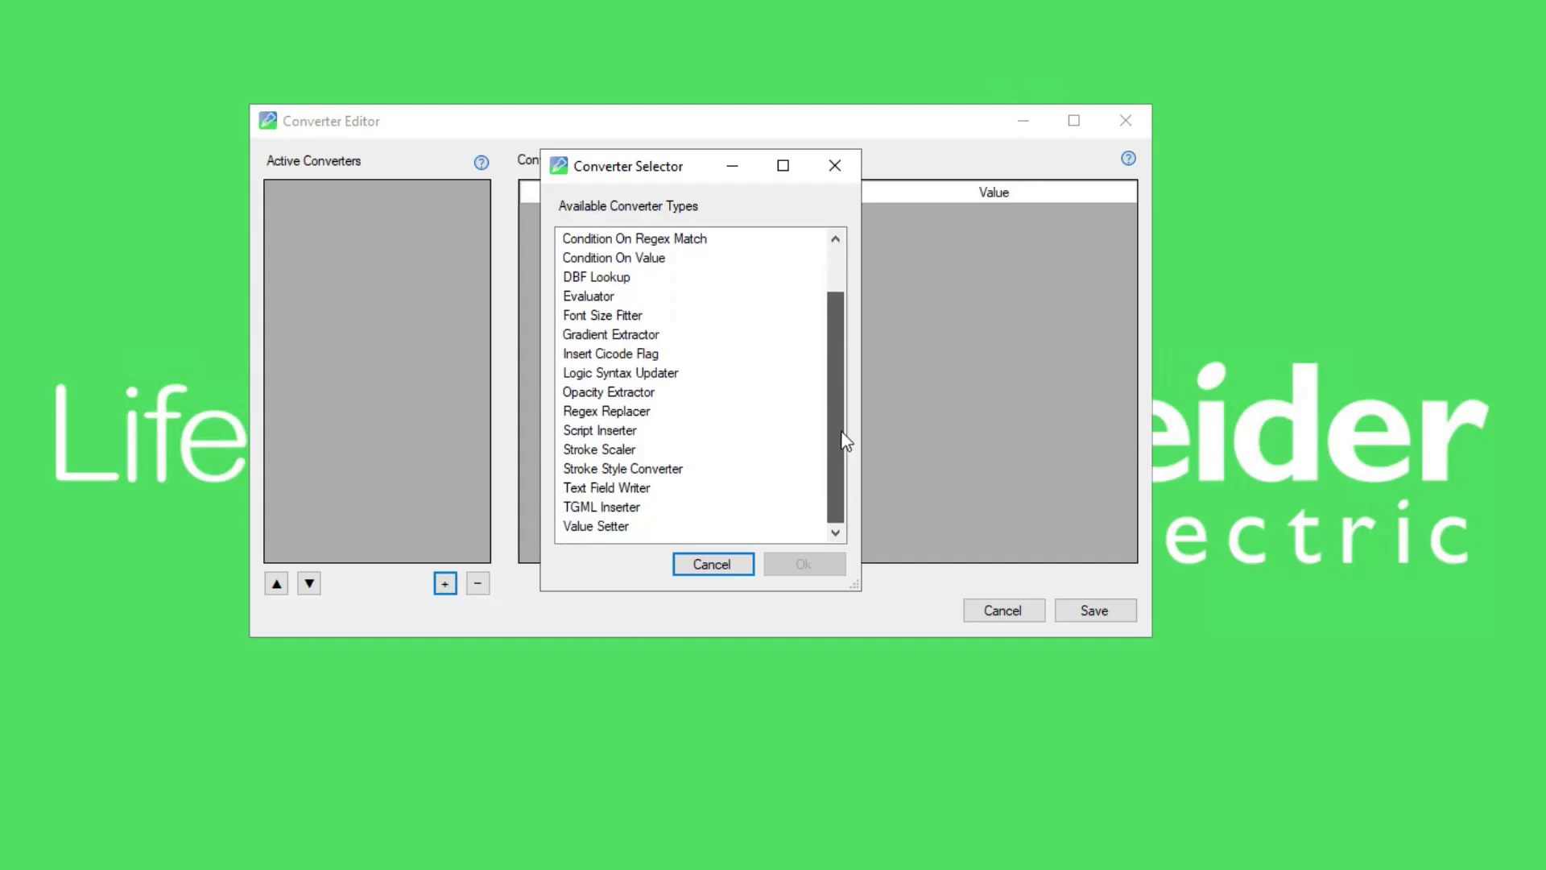
double_click(637, 431)
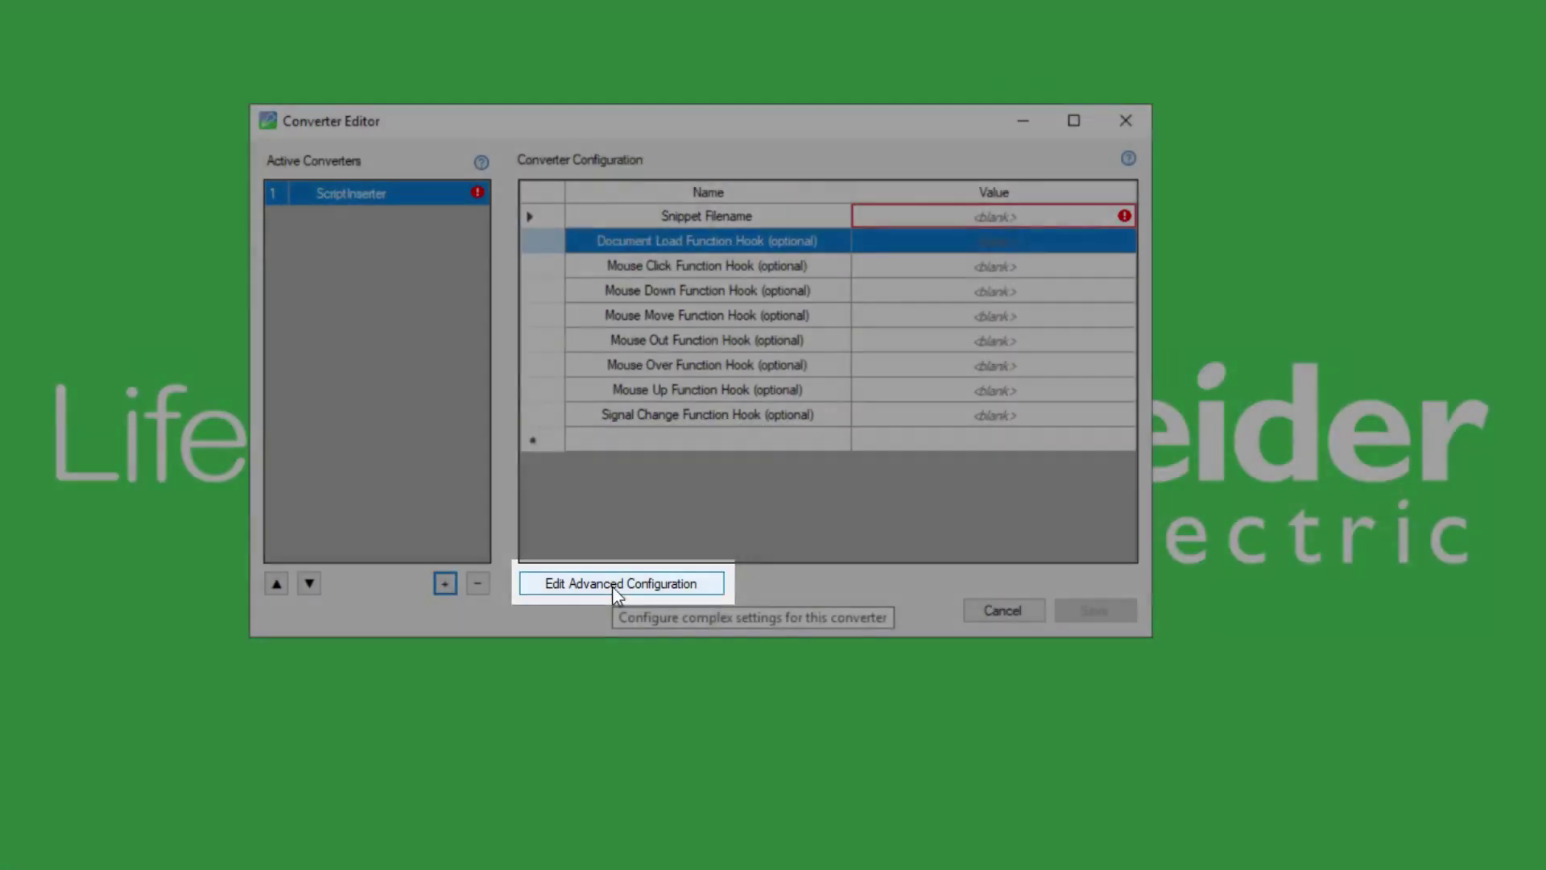
left_click(614, 587)
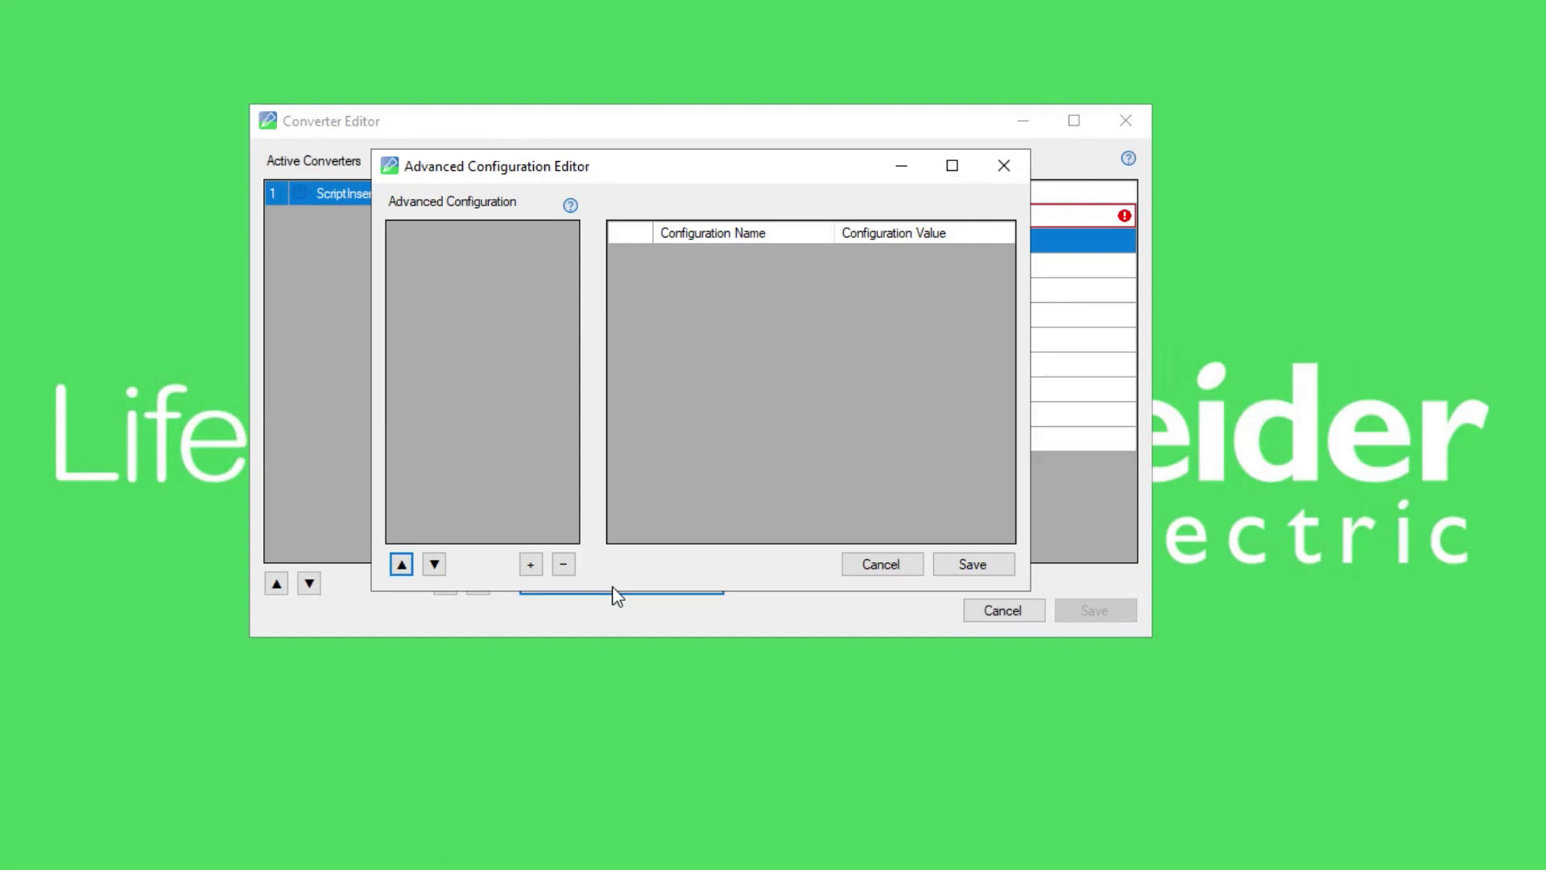
left_click(971, 565)
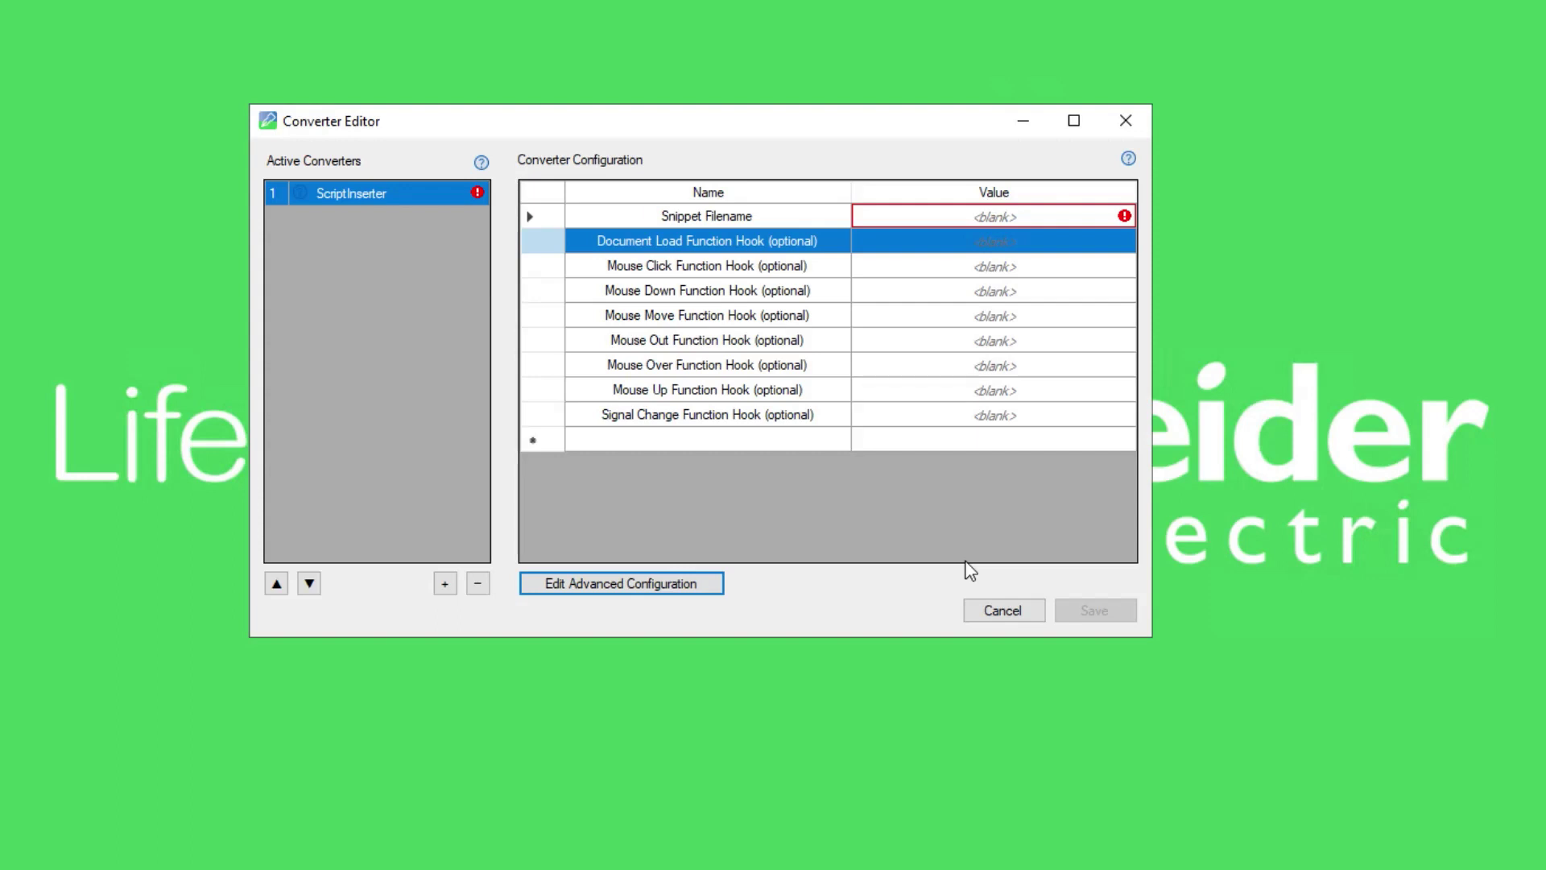
left_click(478, 583)
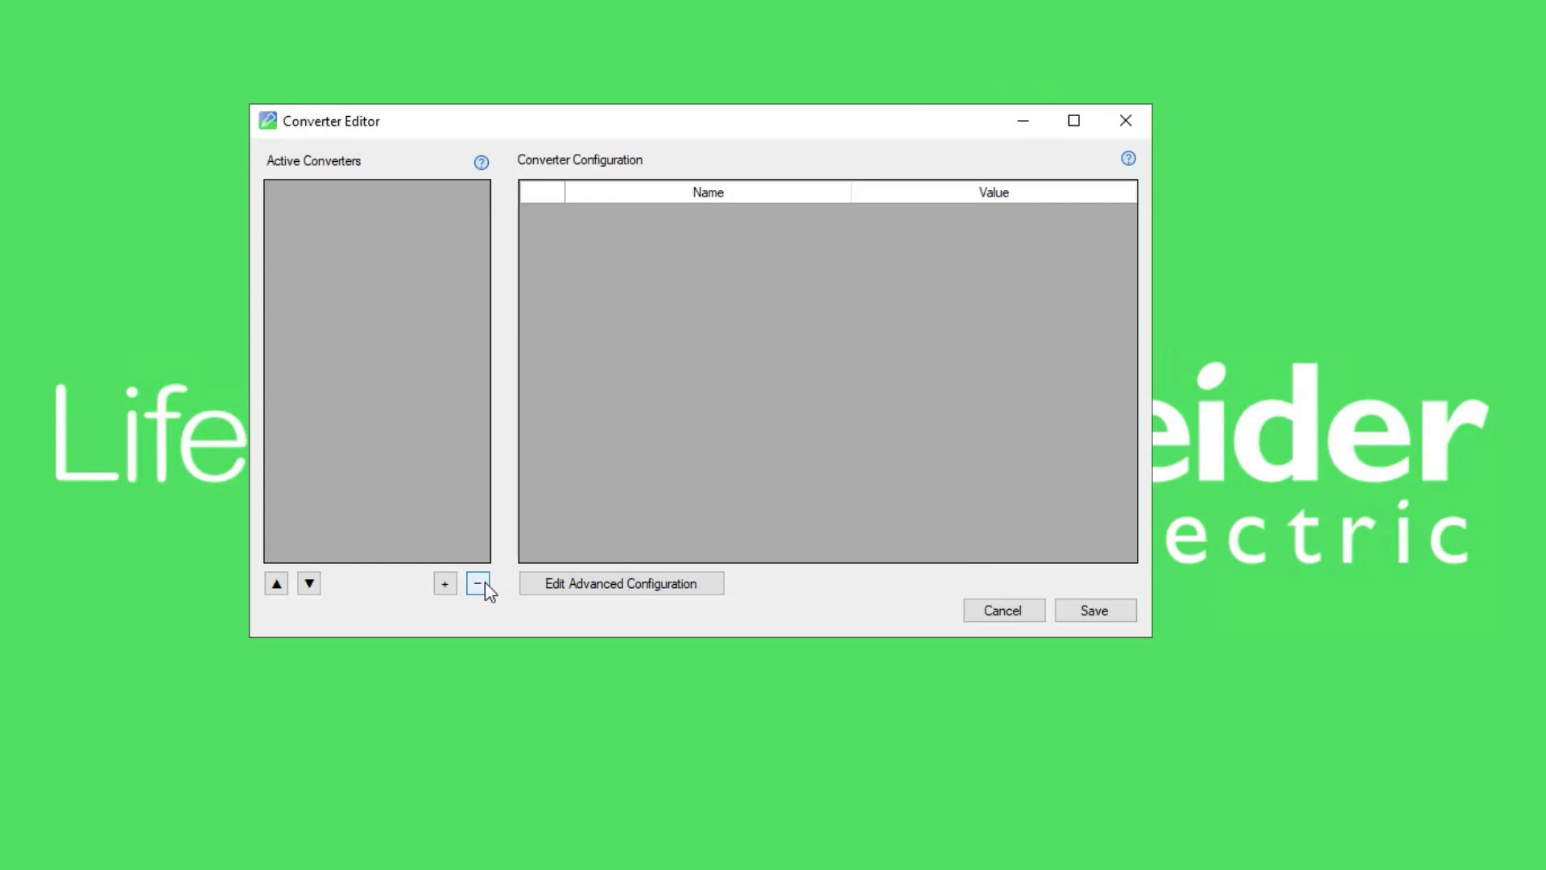
Add Script Inserter and DBF Lookup converters, moving ScriptInserter below DbfLookup.
left_click(445, 583)
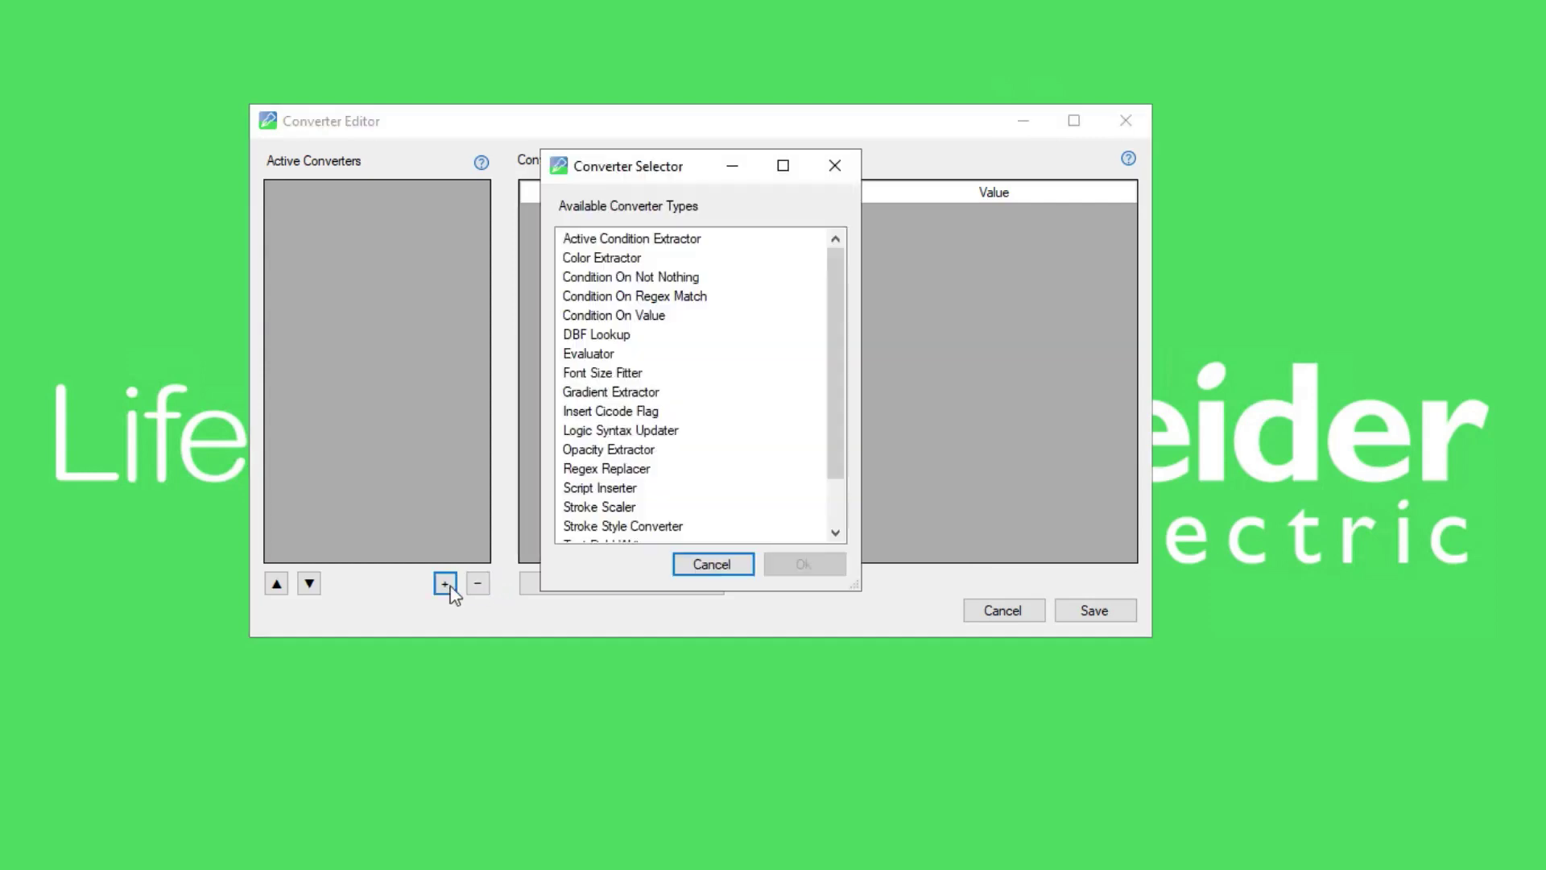
left_click(605, 489)
left_click(767, 556)
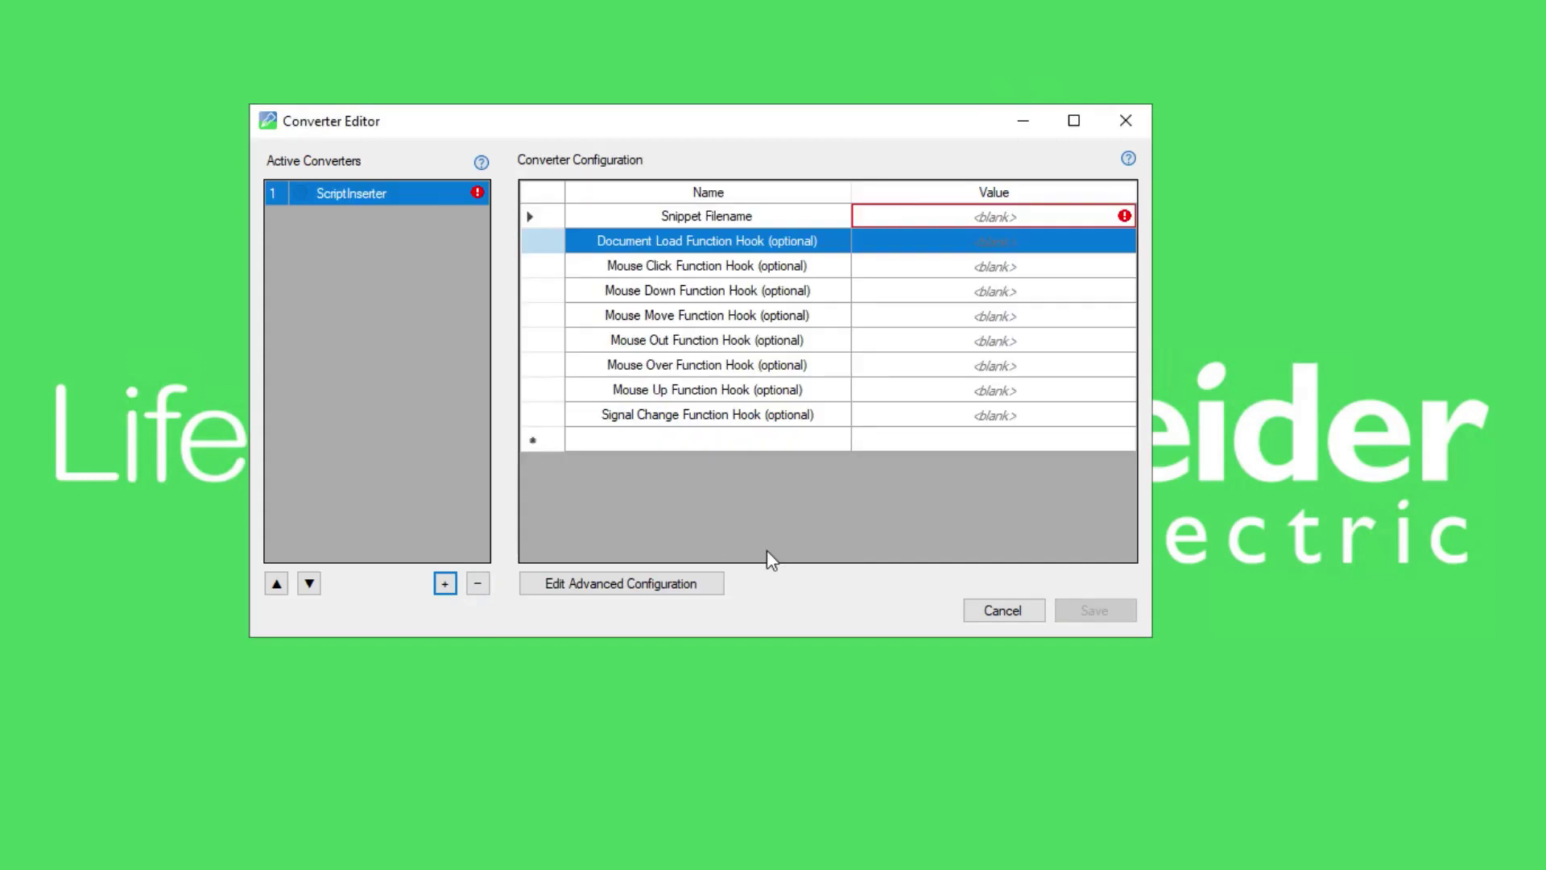
left_click(445, 583)
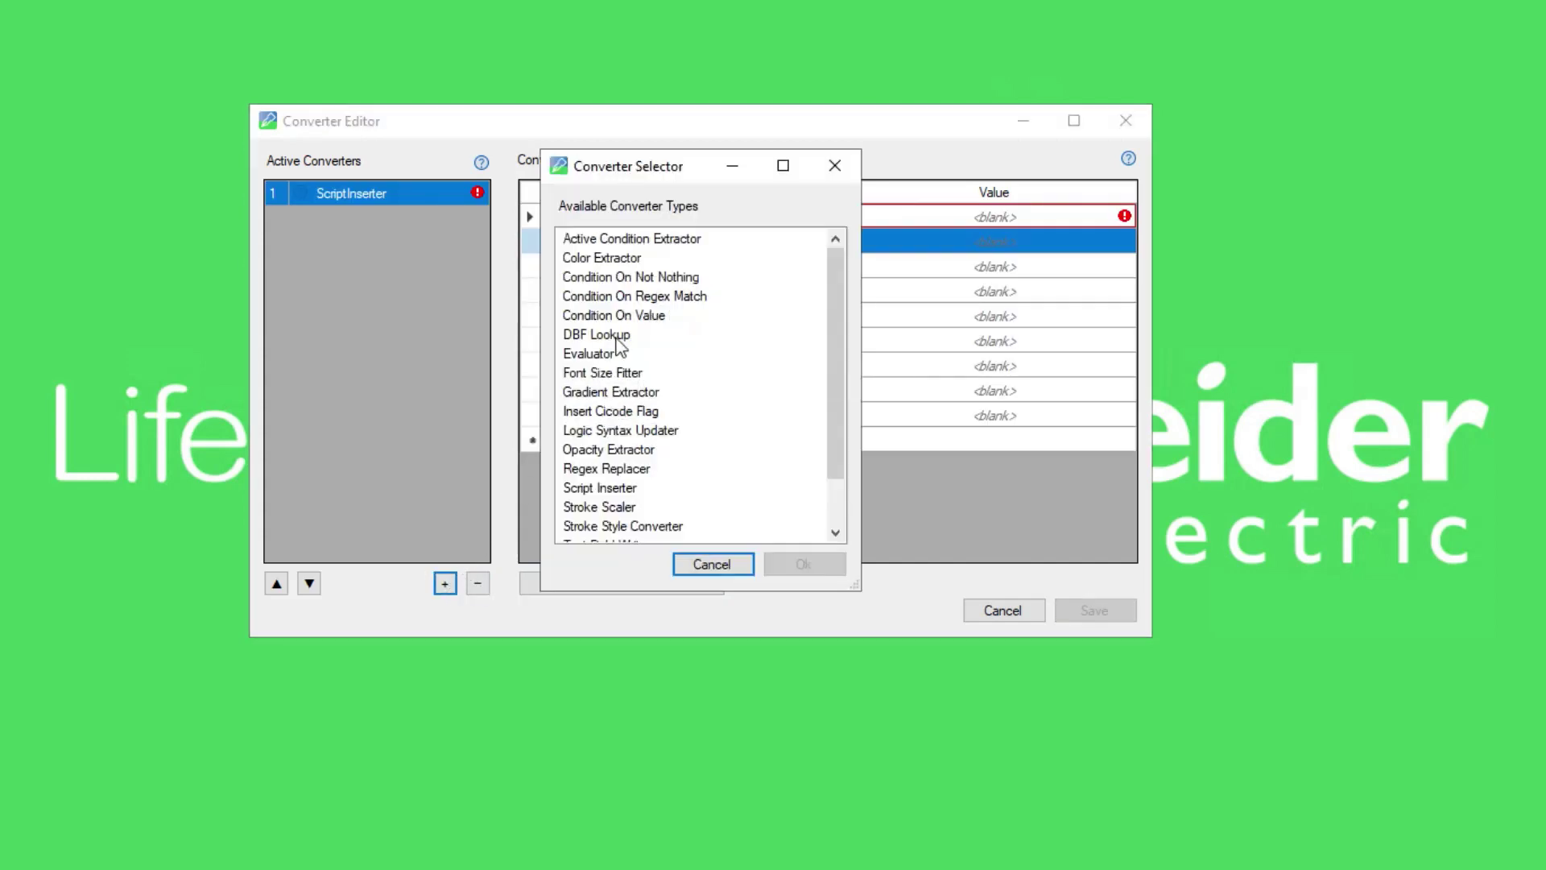
double_click(617, 338)
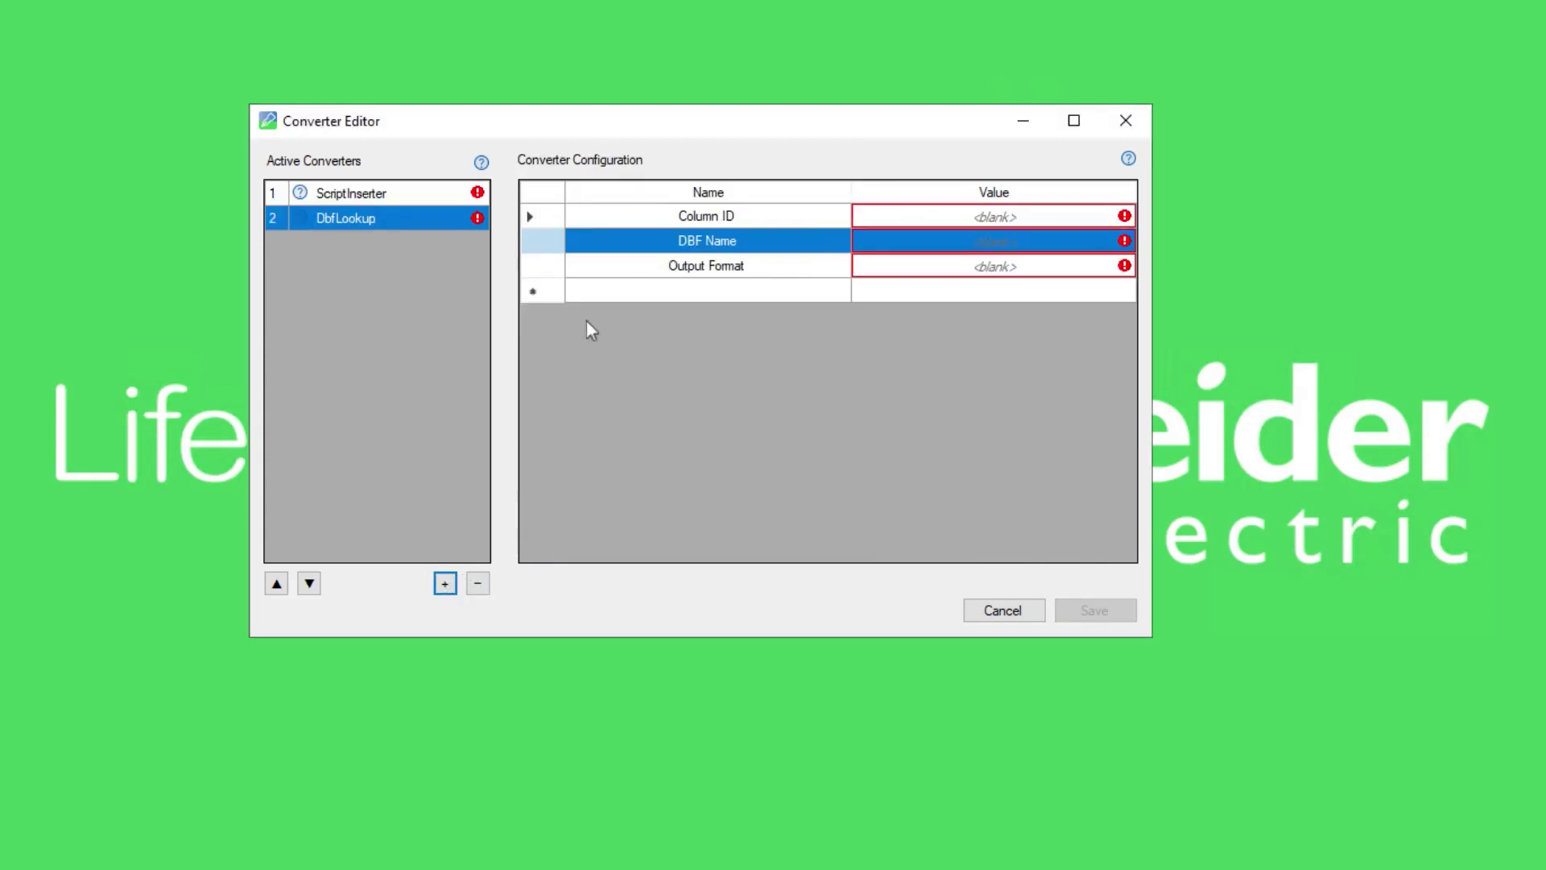
left_click(361, 193)
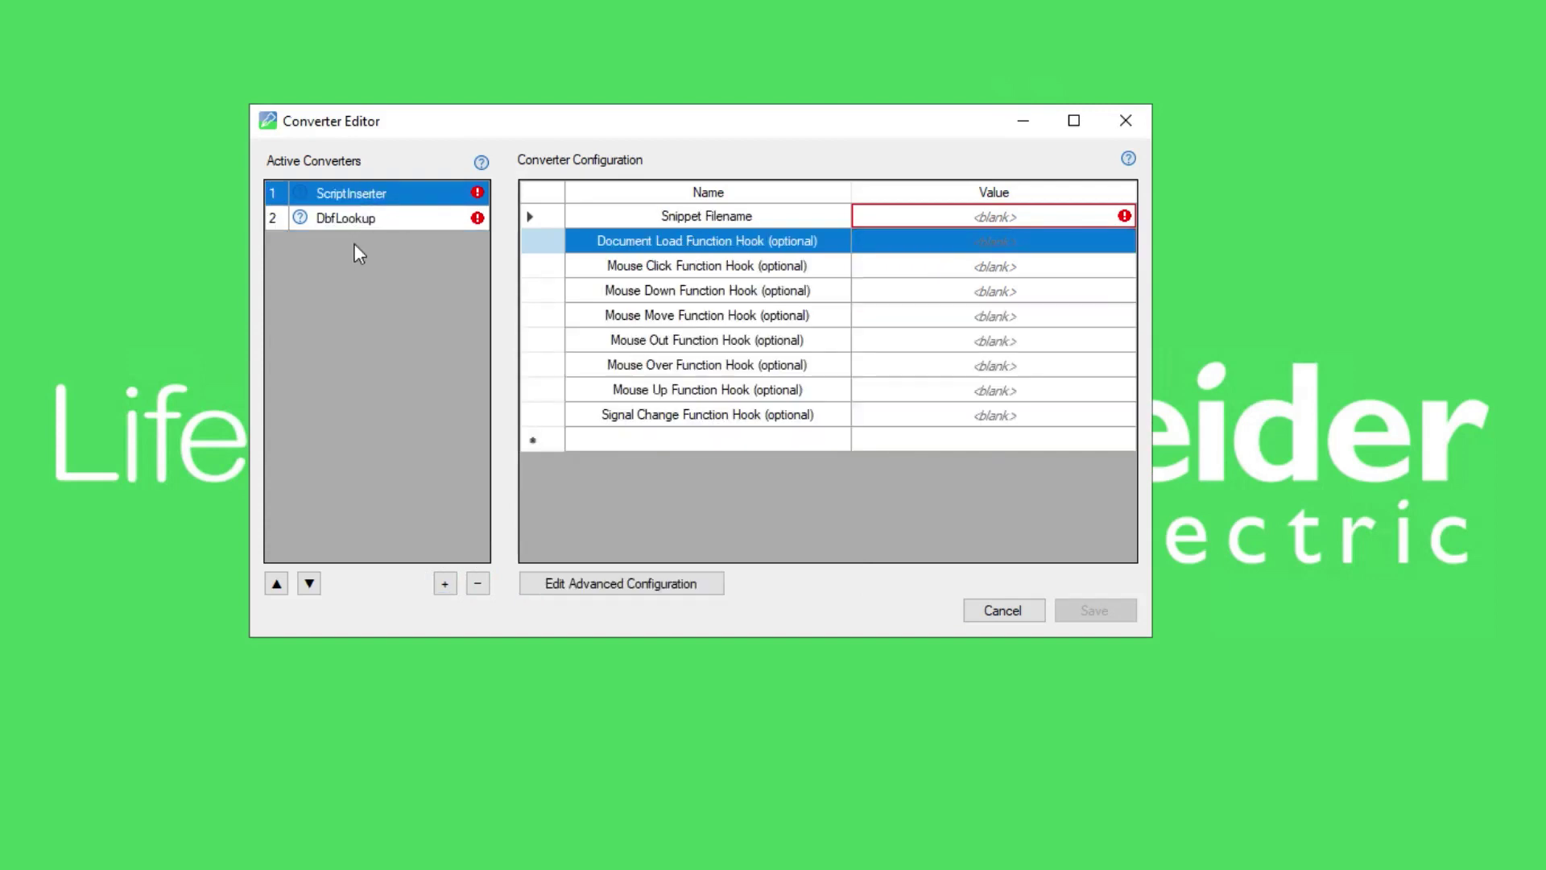
left_click(309, 585)
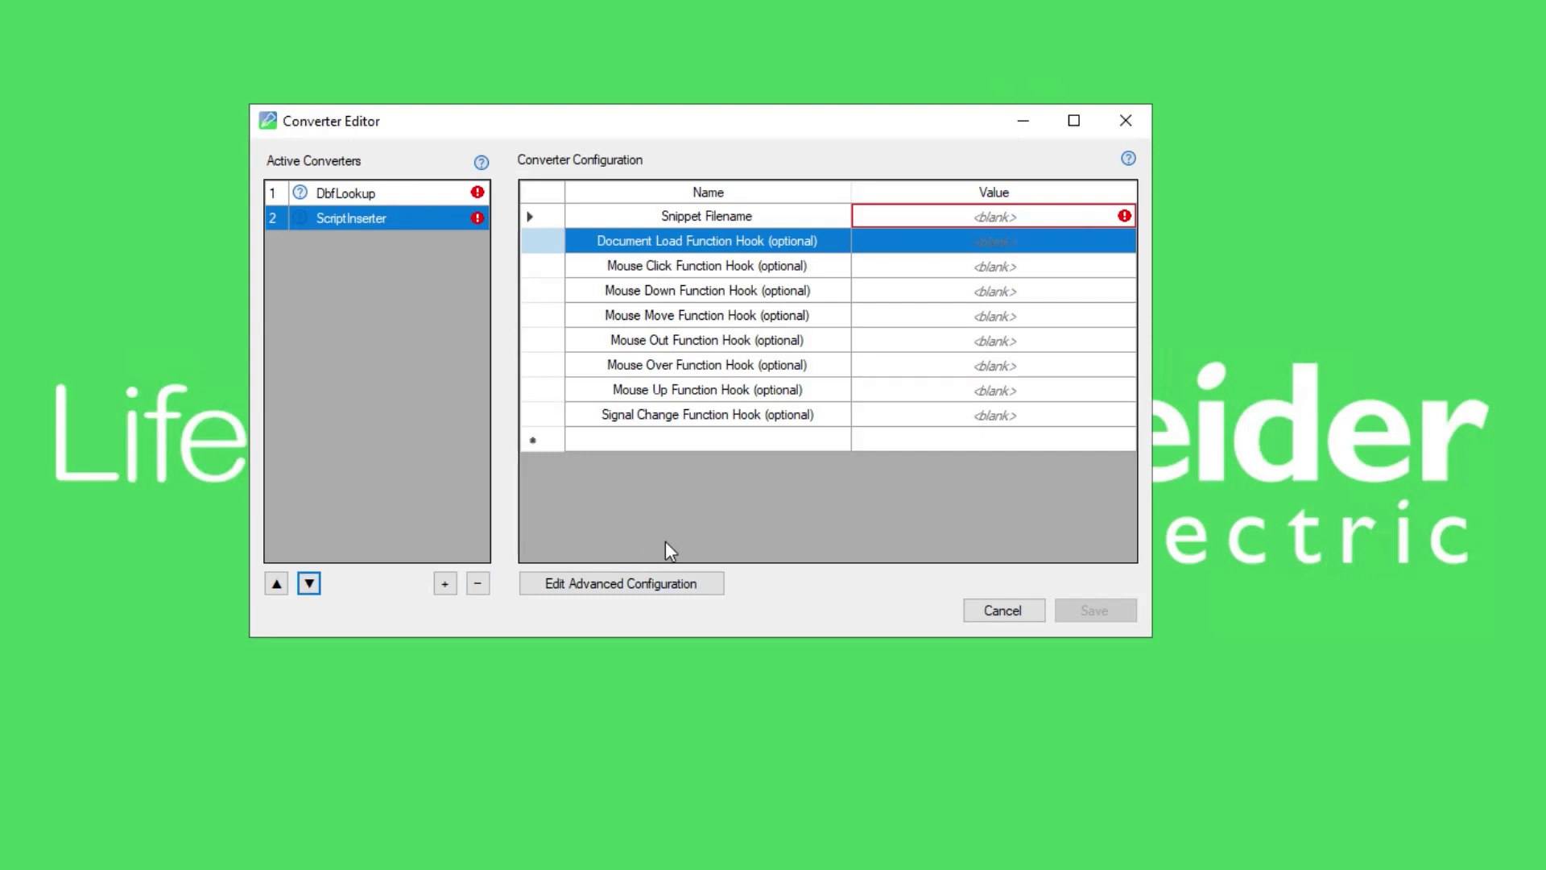
Remove the ScriptInserter converter and set DbfLookup's Column ID to Tag Prefix.
left_click(478, 583)
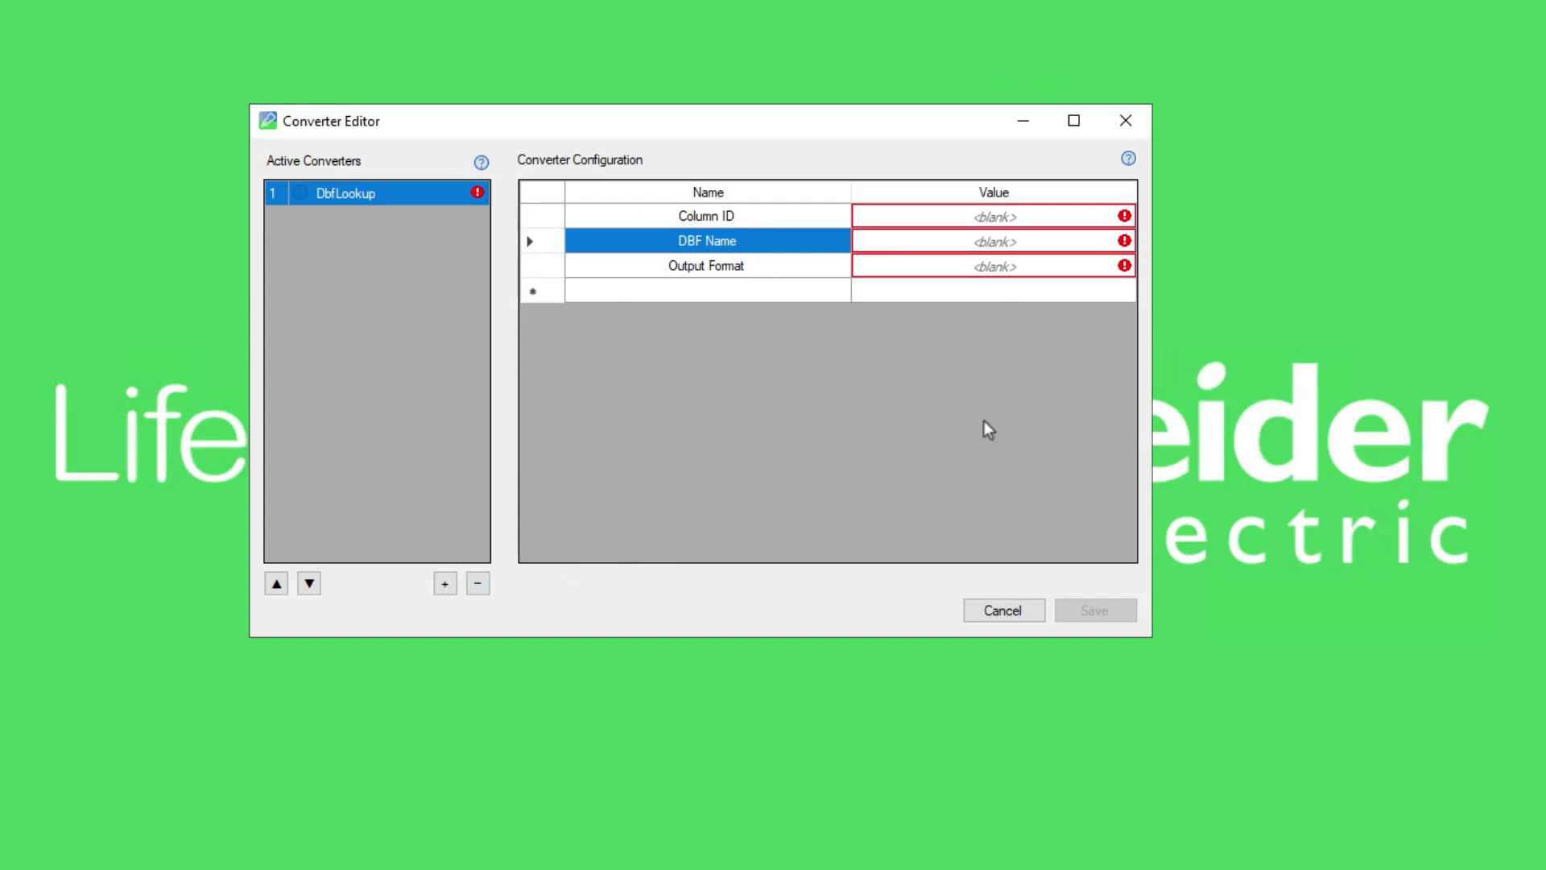
left_click(992, 216)
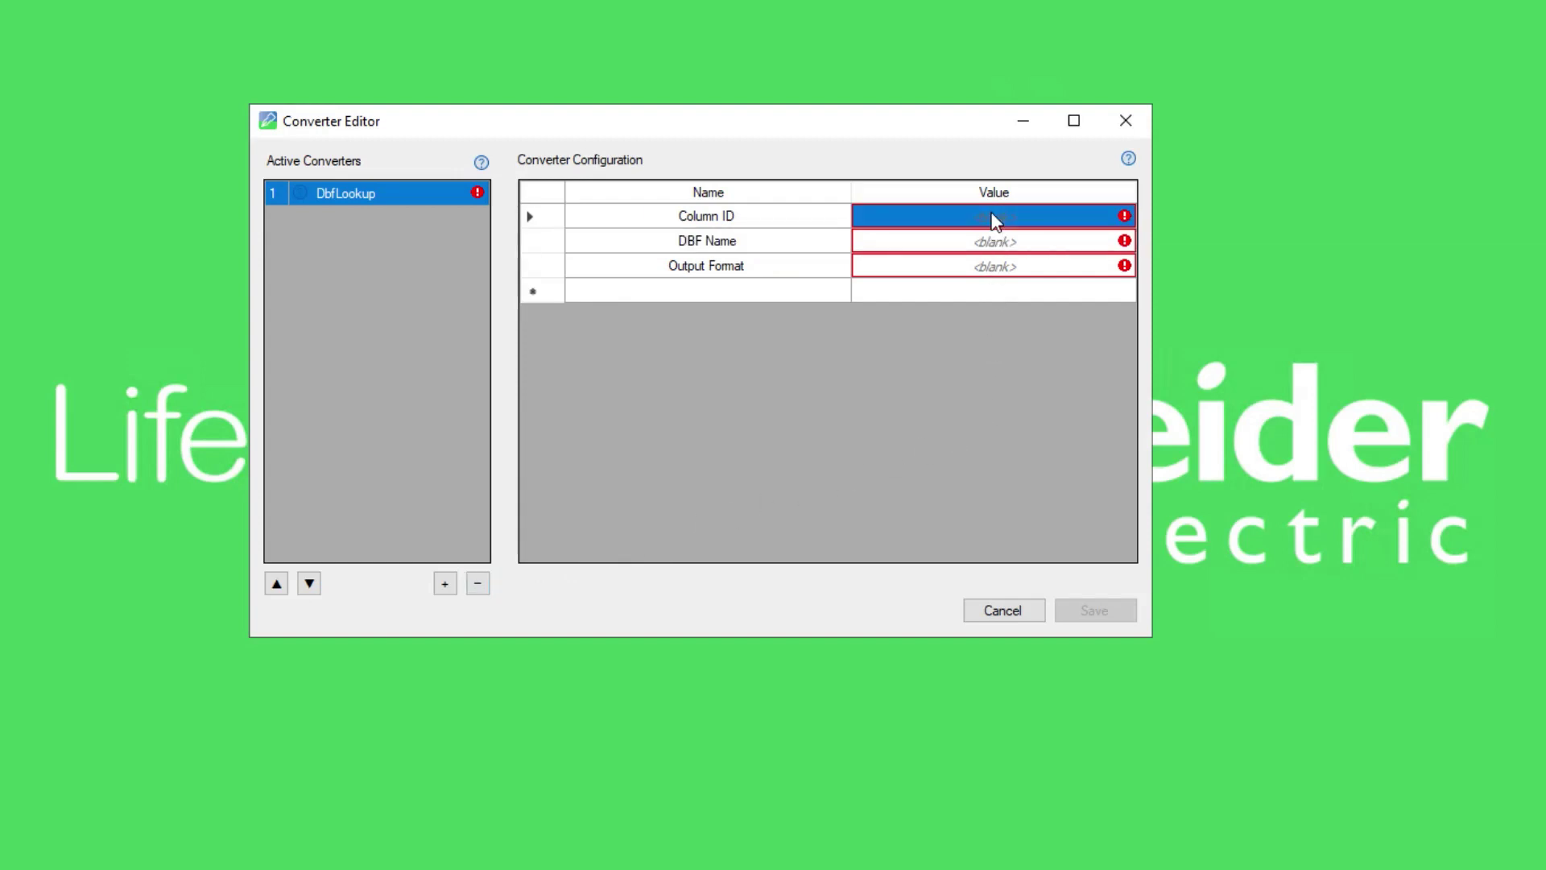
left_click(994, 219)
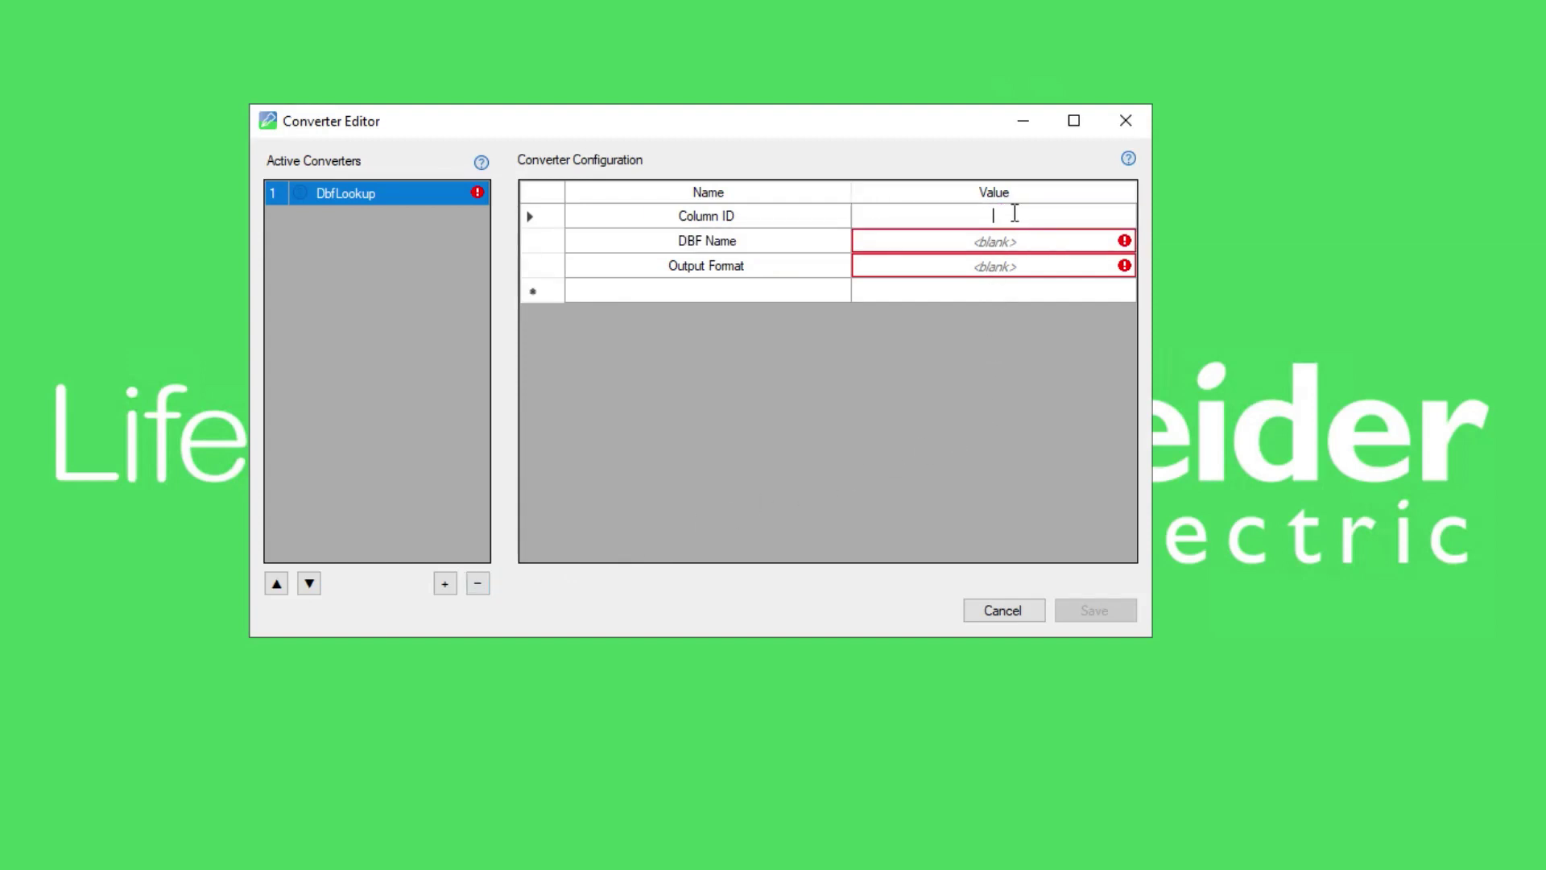
type("Tag Prefix")
key("Return")
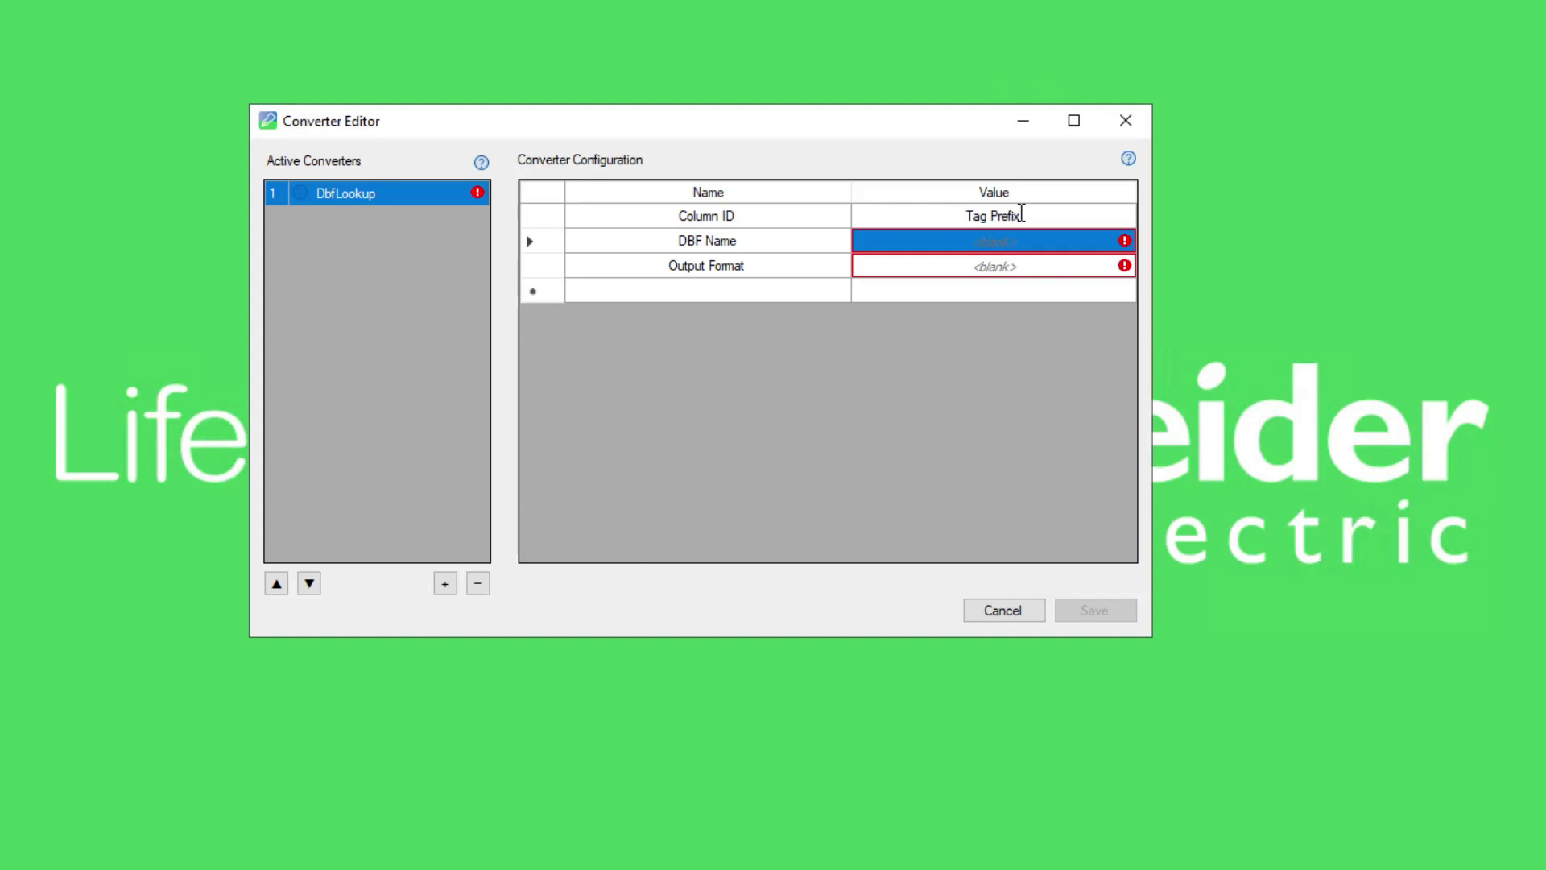
Set DbfLookup's DBF Name to equip.dbf and Output Format to [Cluster].[Name].
left_click(998, 242)
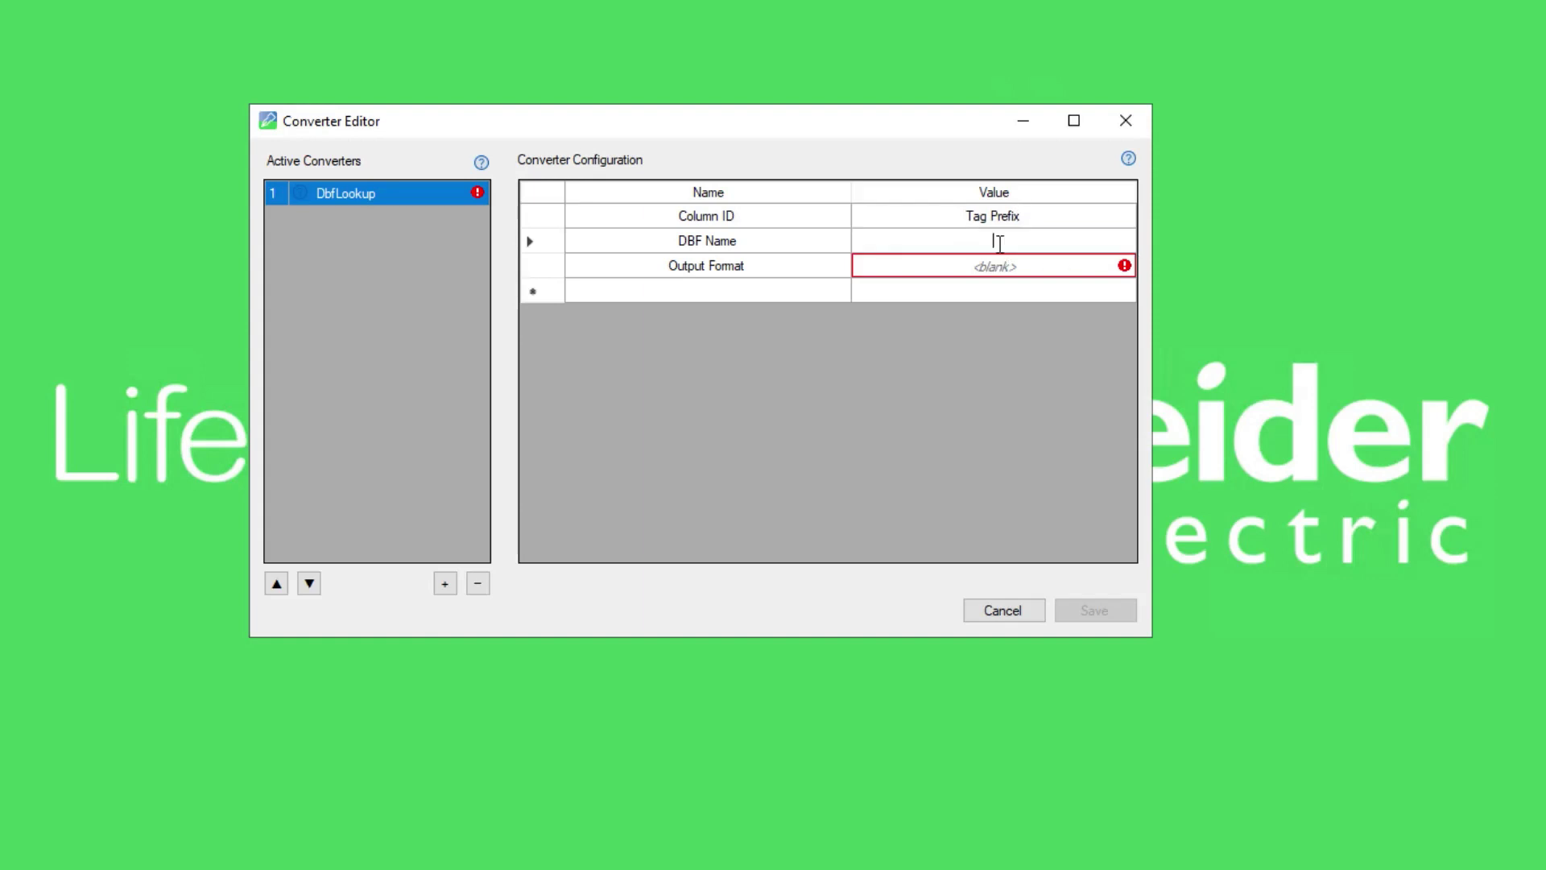
type("equip.dbf")
key("Return")
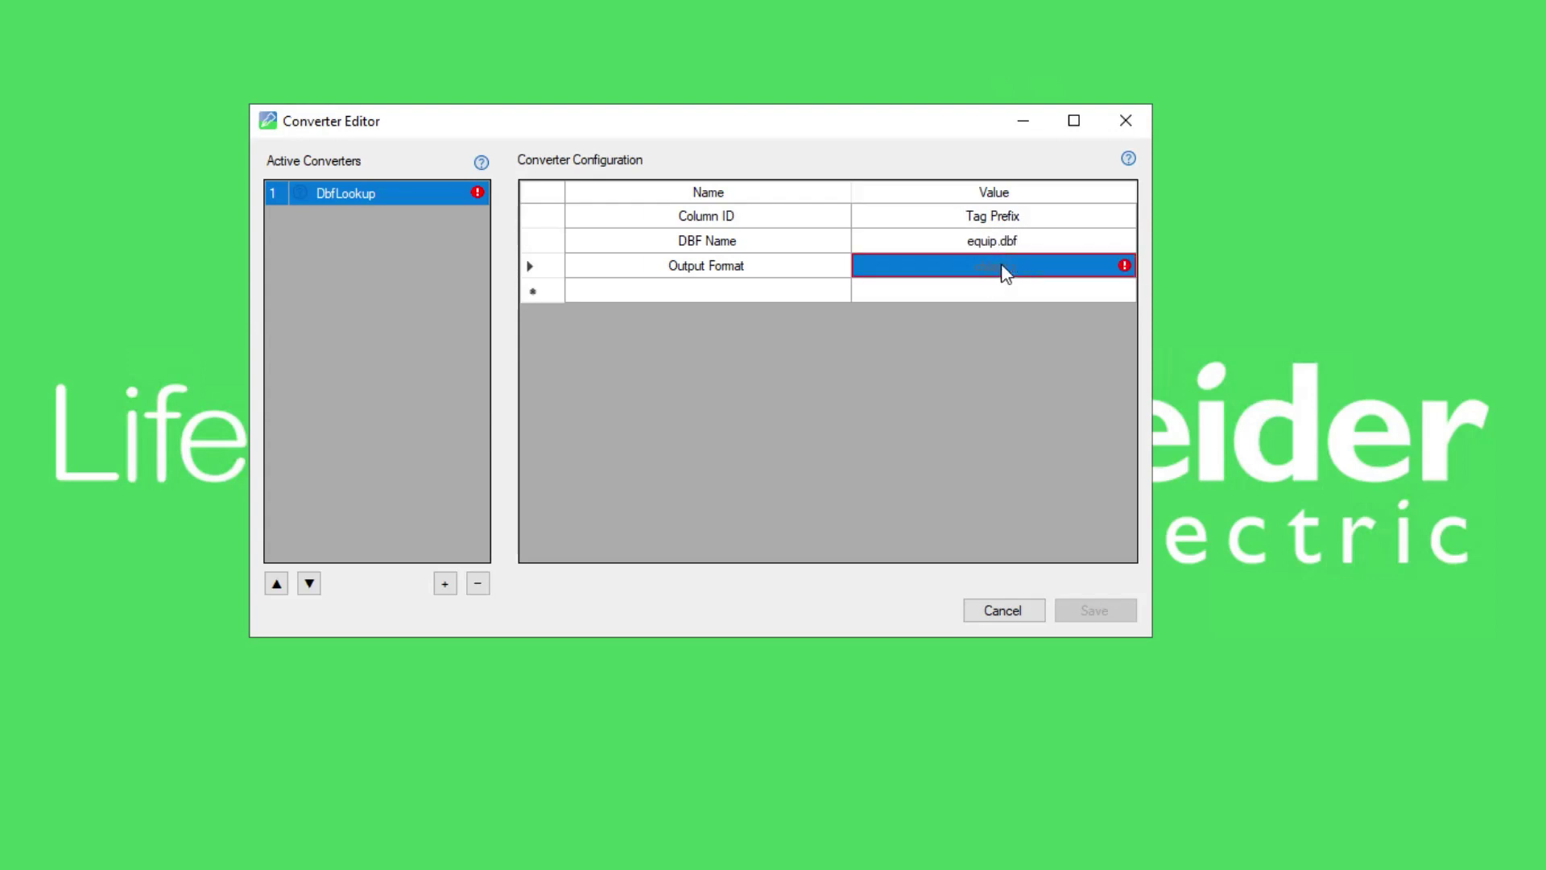
left_click(1000, 268)
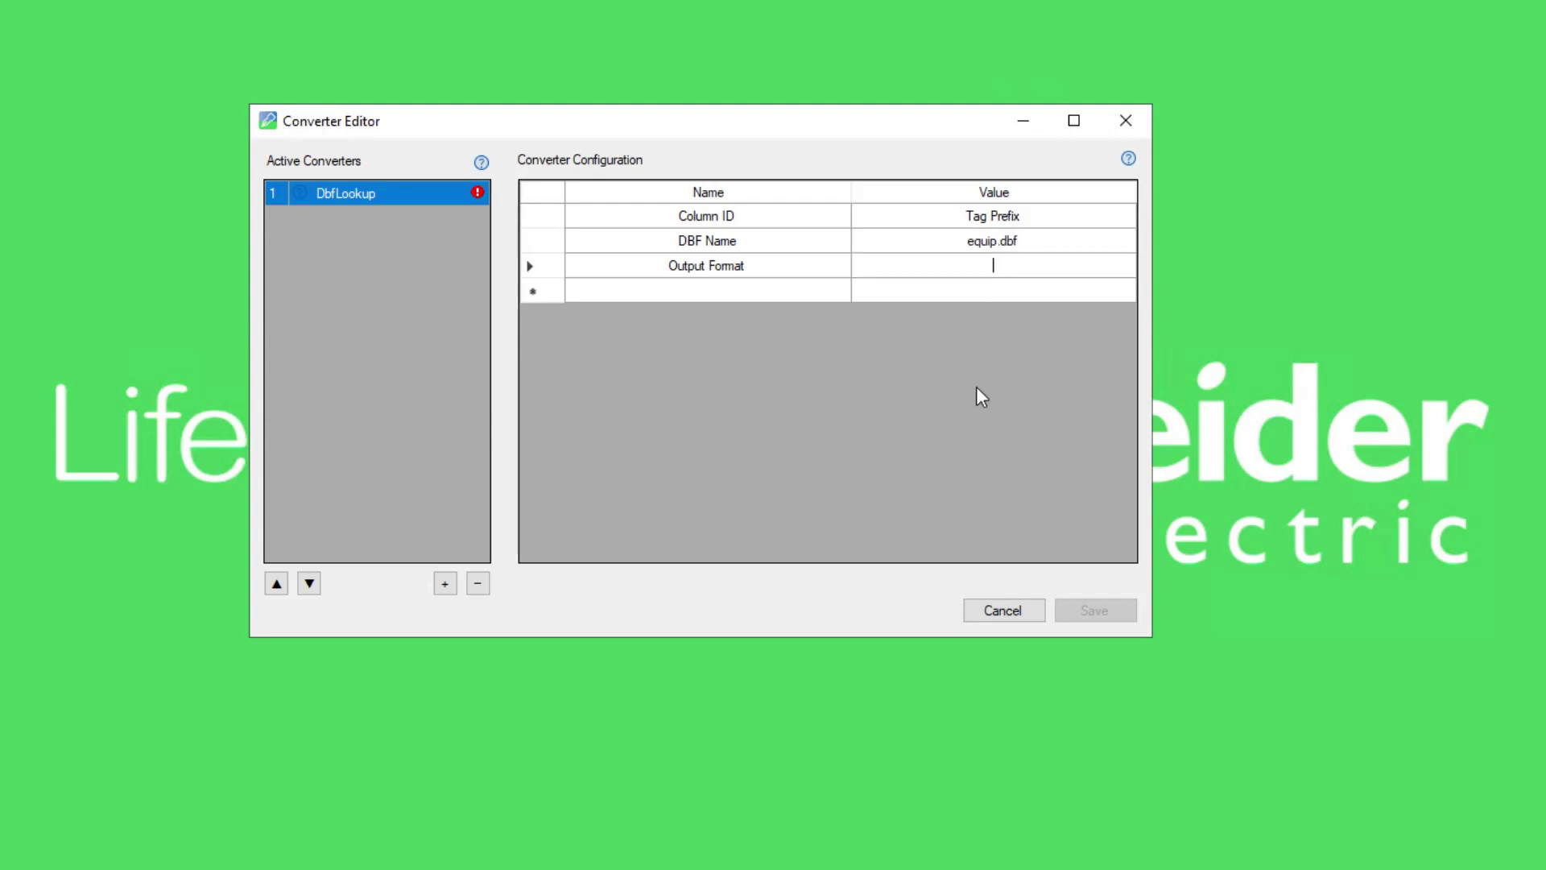
type("[Cluster].[Name]")
key("Return")
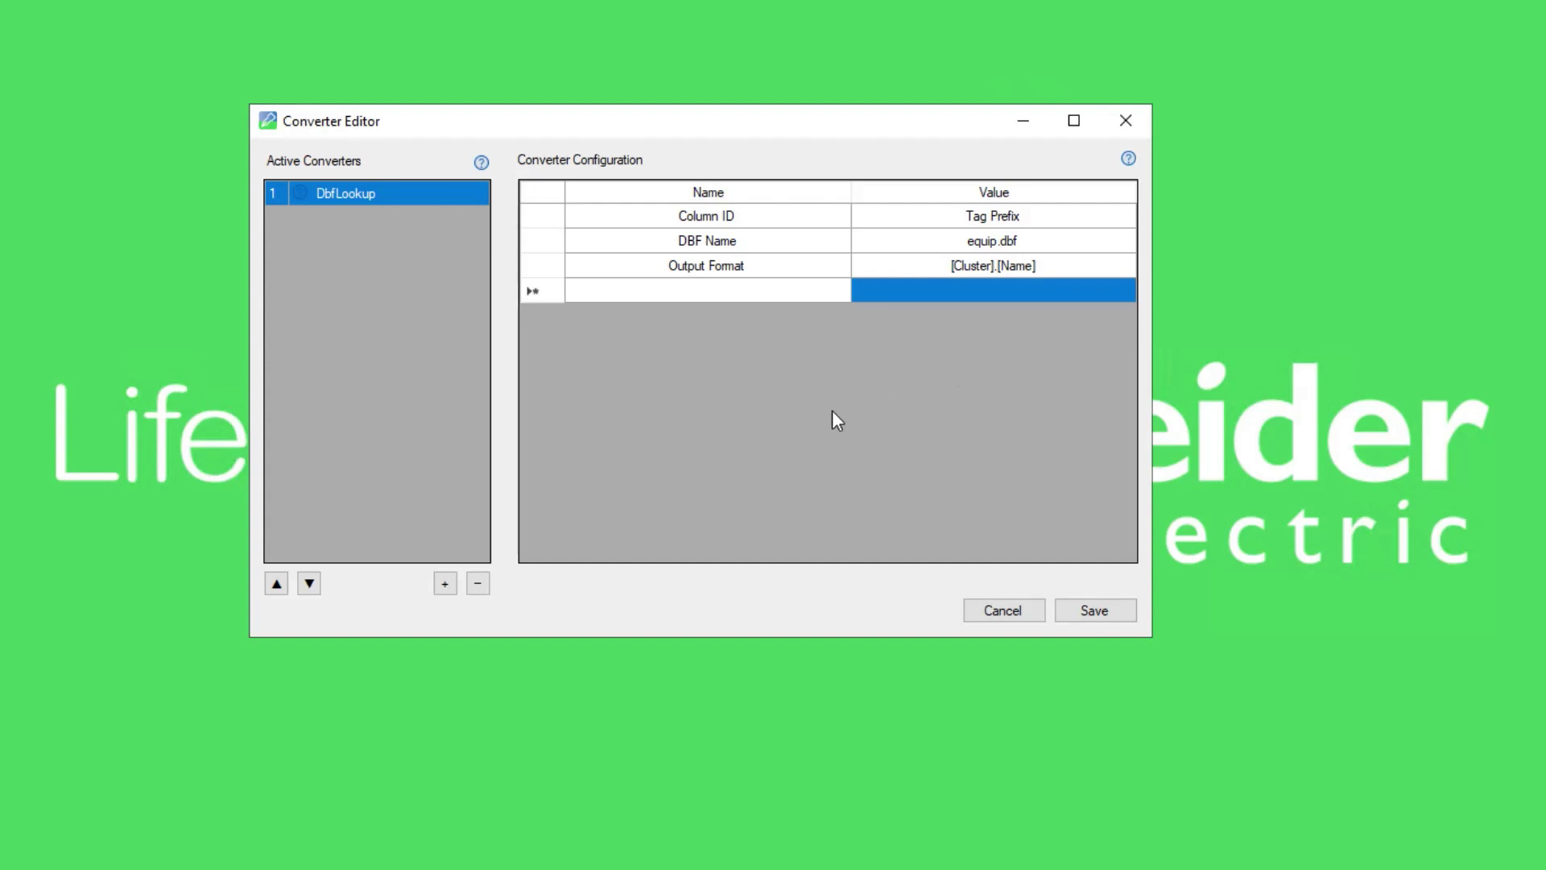
Save the DbfLookup converter configuration in the Converter Editor.
left_click(1097, 613)
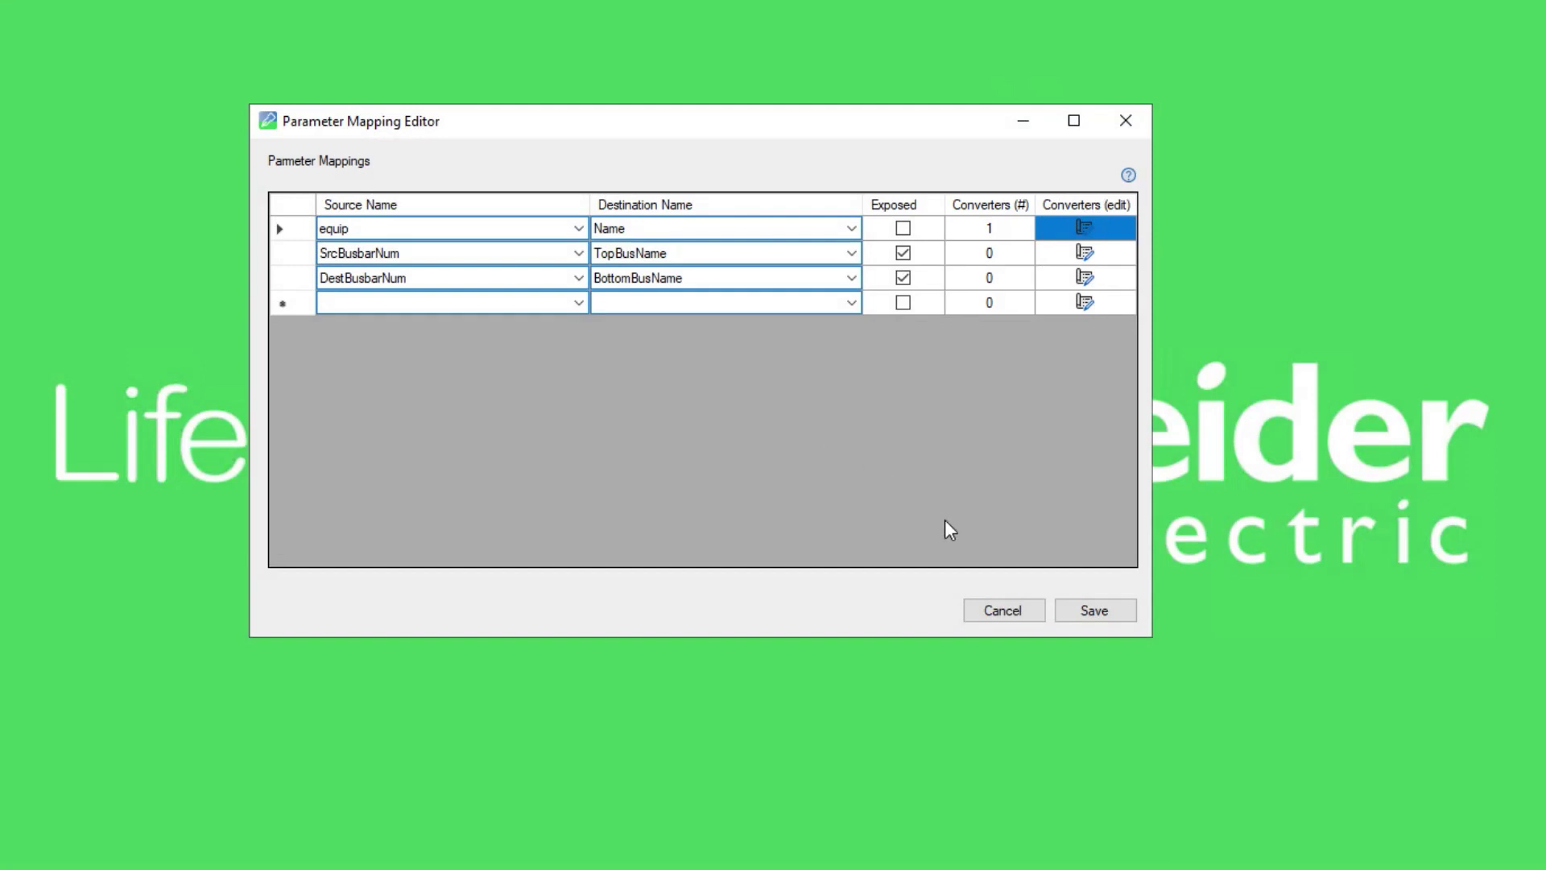
Save the three parameter mappings and the genie mappings, closing the Mapping Editor.
left_click(1087, 617)
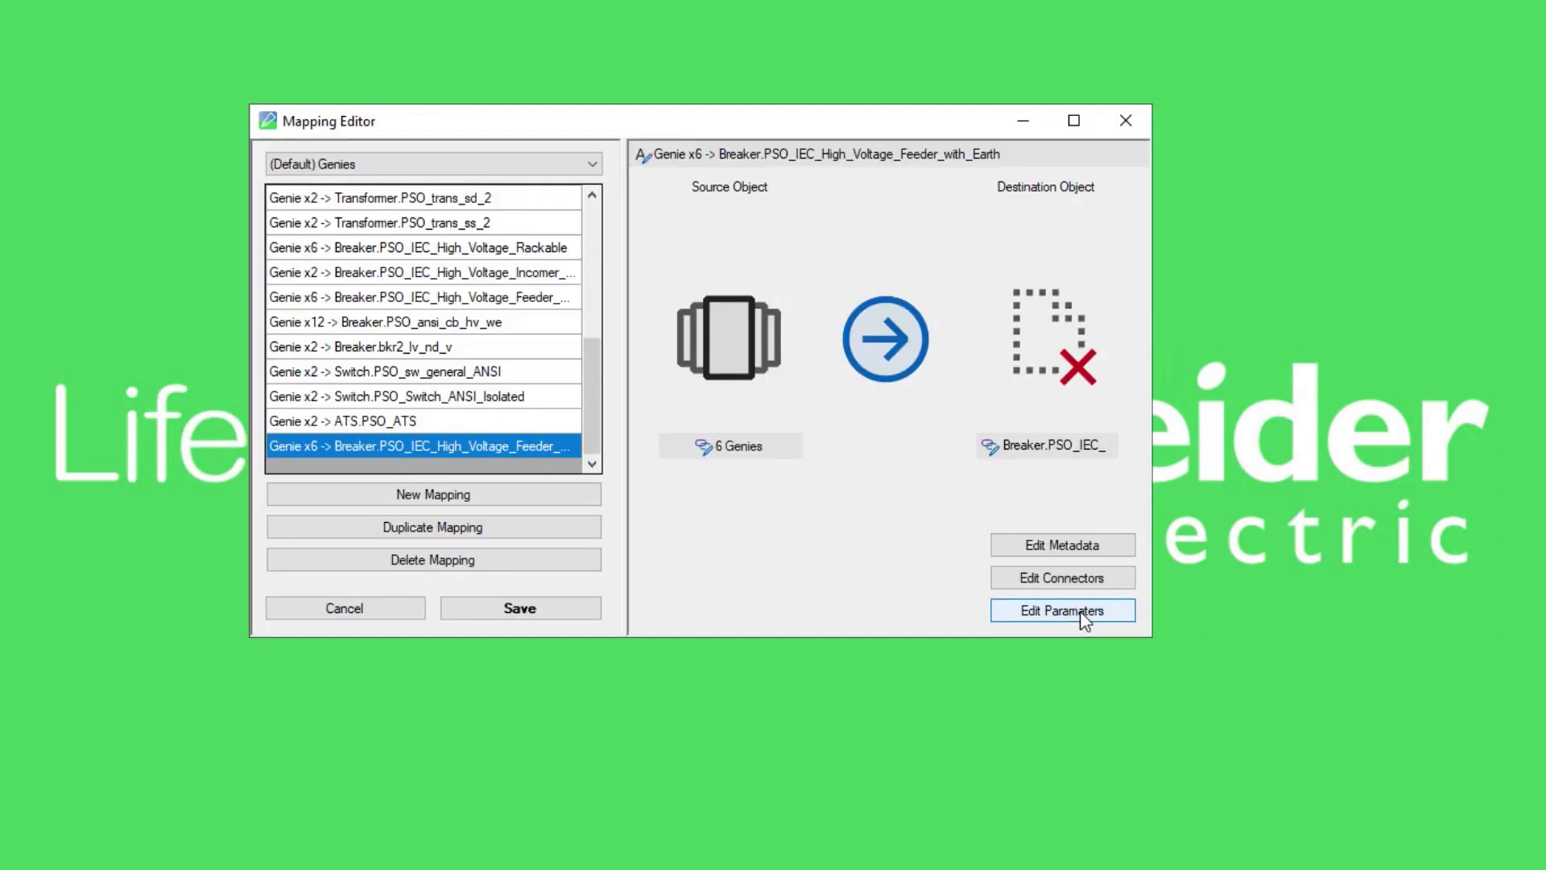
left_click(533, 615)
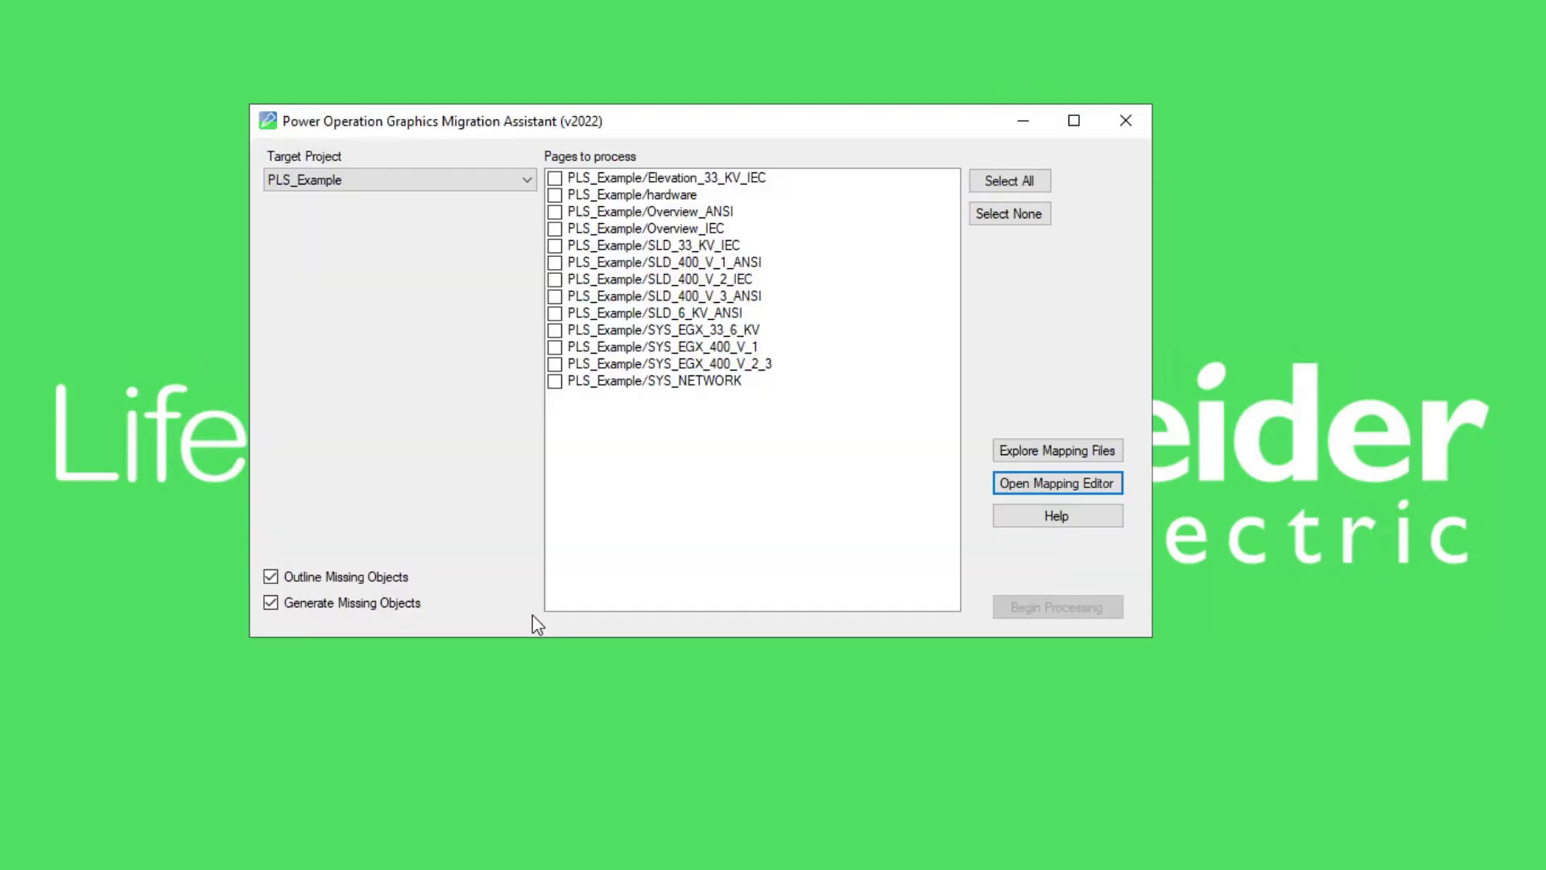